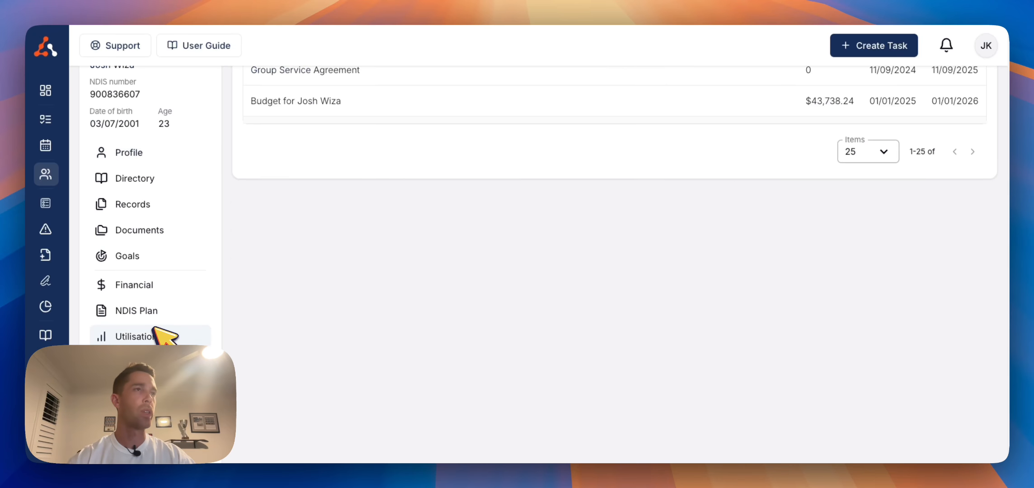
# Start a new internal budget named "Group Service Agreement" and apply the participant's current plan dates
pyautogui.scroll(3, 389, 332)
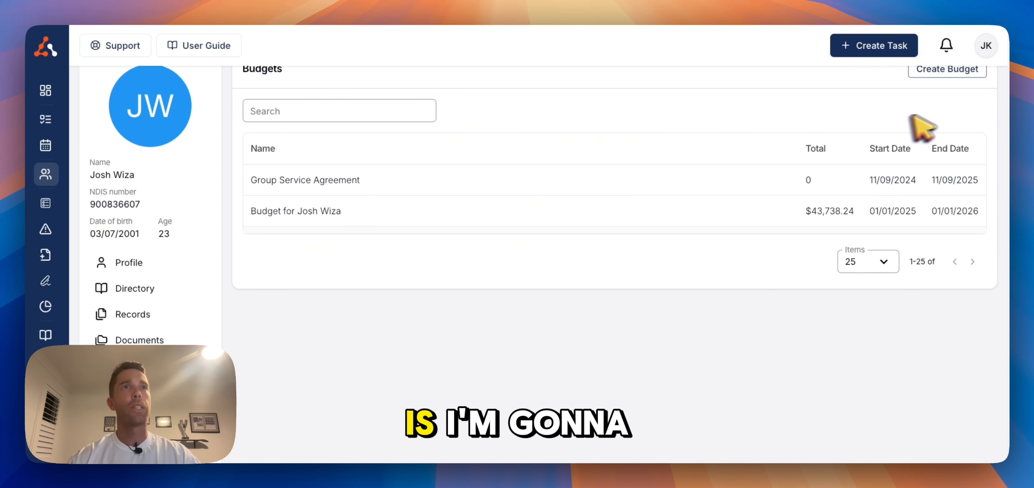
pyautogui.scroll(1, 919, 127)
pyautogui.click(947, 96)
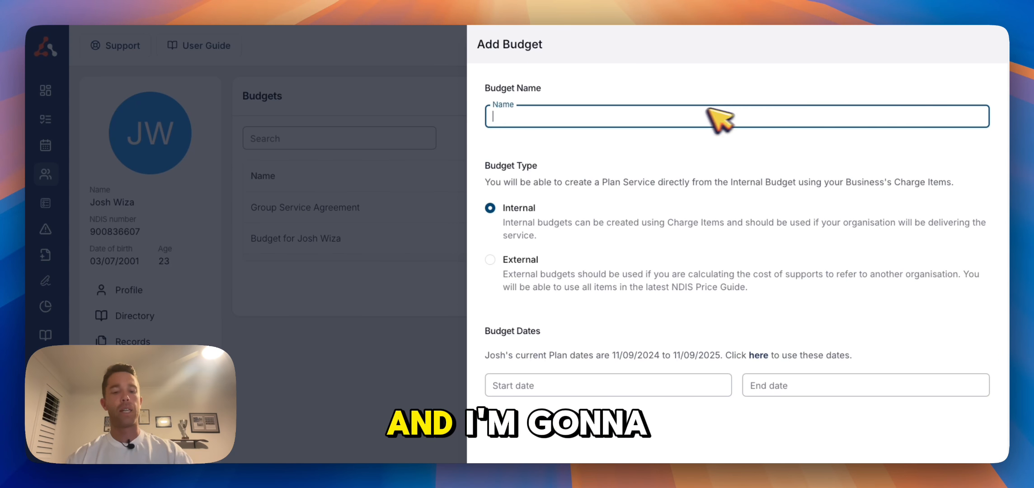
pyautogui.write('Grpou')
pyautogui.press('BackSpace')
pyautogui.press('BackSpace')
pyautogui.press('BackSpace')
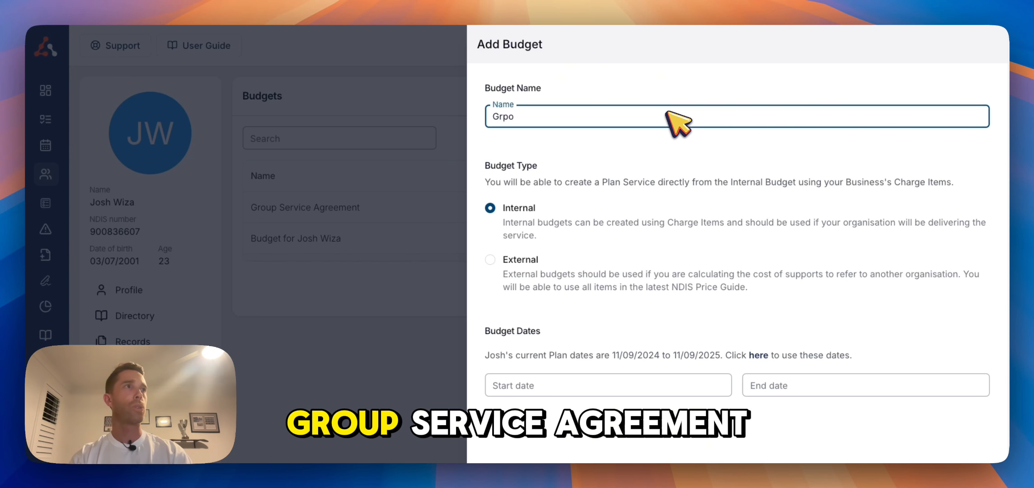
pyautogui.write('oup Ser')
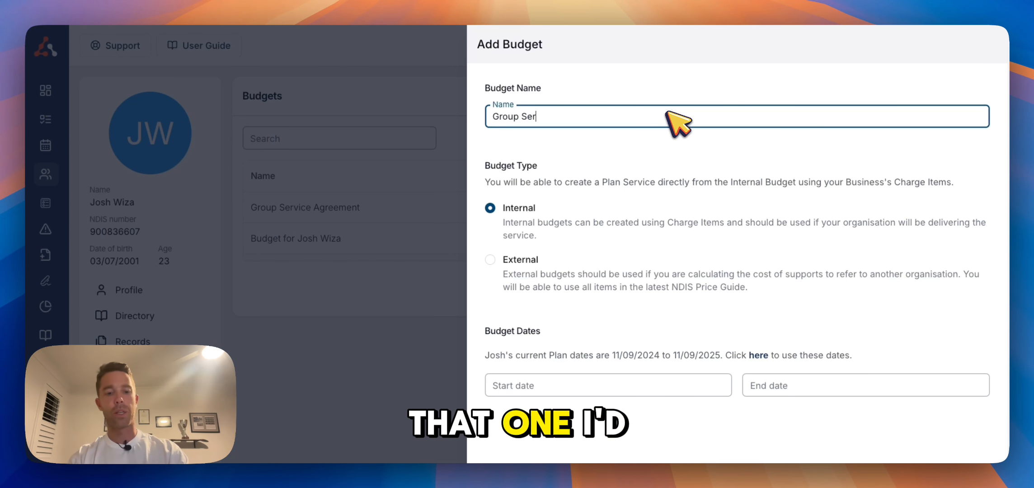
pyautogui.write('vice Agreement')
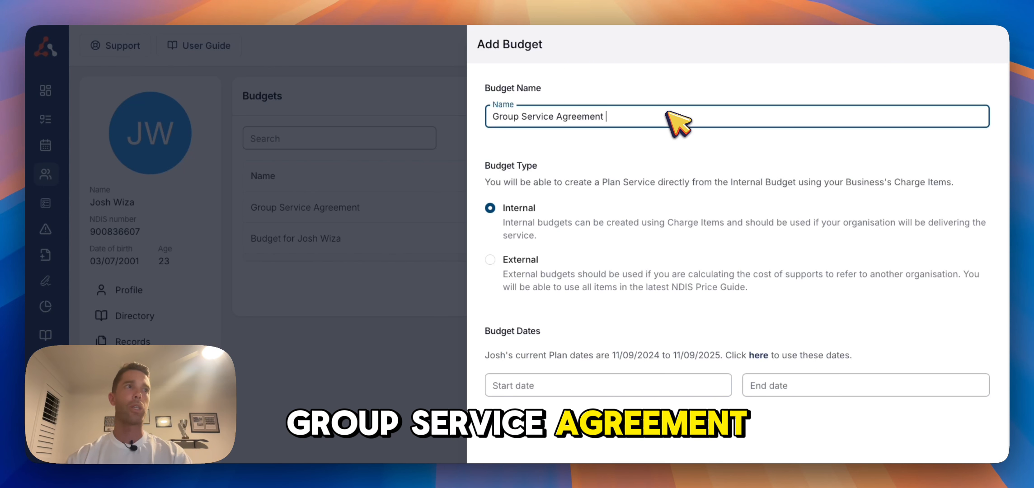
pyautogui.click(759, 355)
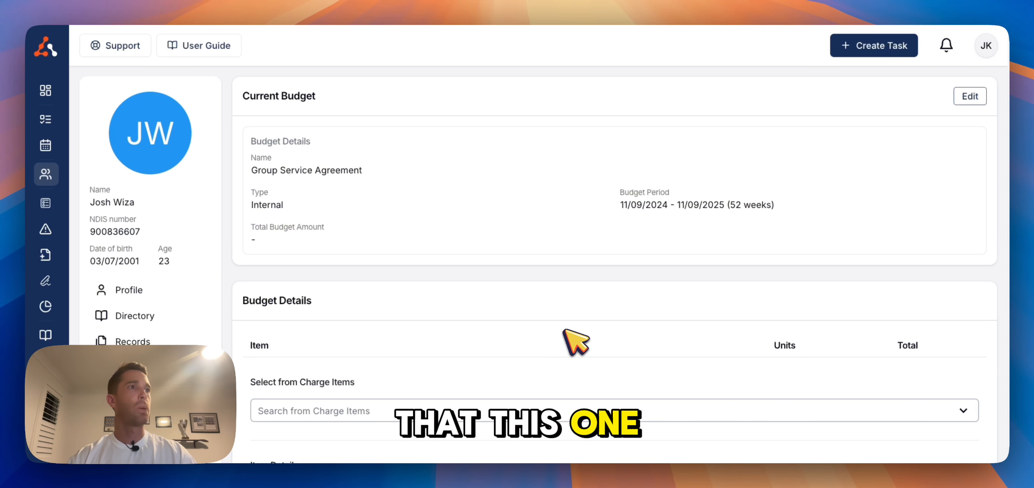
# Choose the Group Activities - 1:2 Weekday charge item and set its quantity to 5 hours per week
pyautogui.scroll(-3, 565, 330)
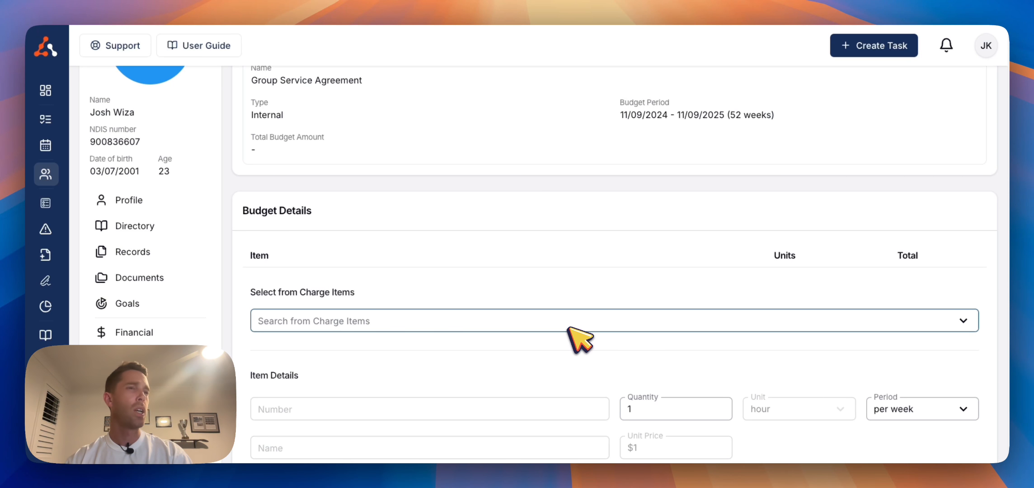
pyautogui.scroll(-2, 568, 329)
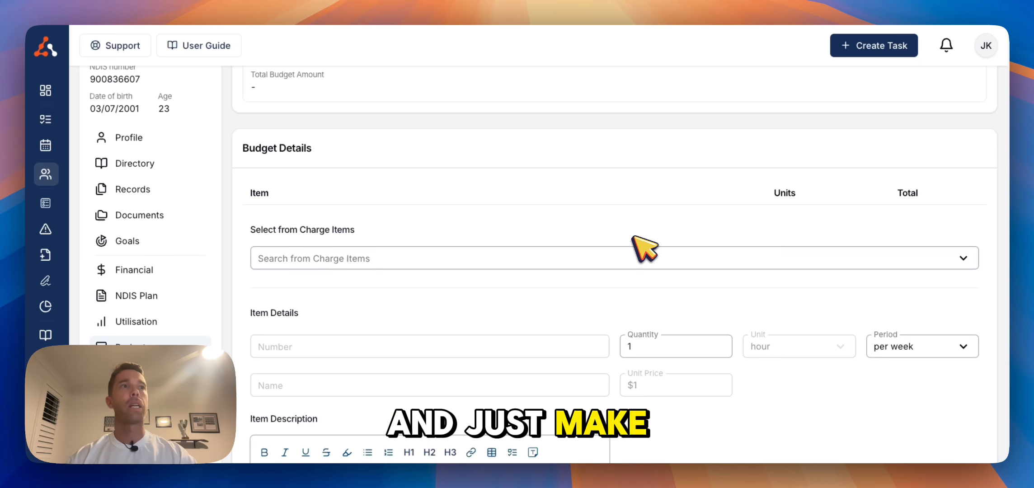
pyautogui.click(636, 263)
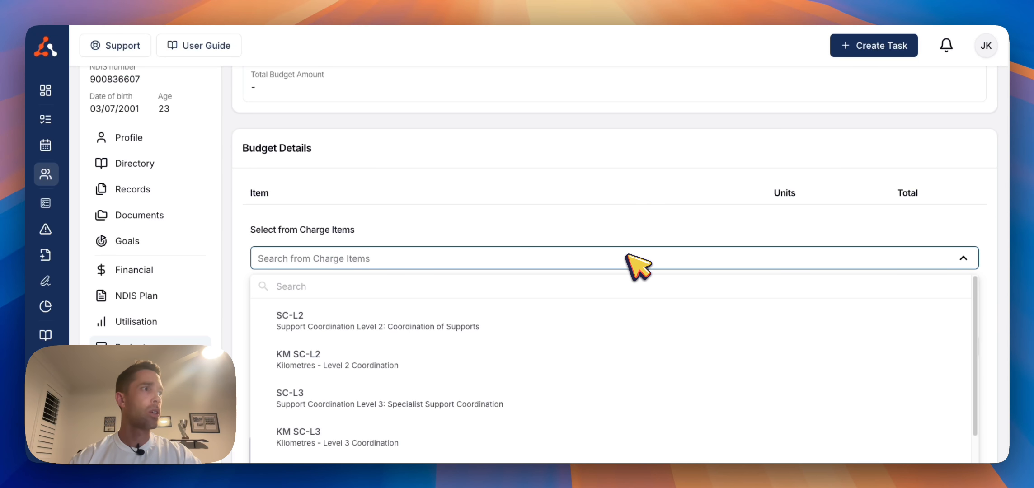
pyautogui.scroll(-4, 623, 324)
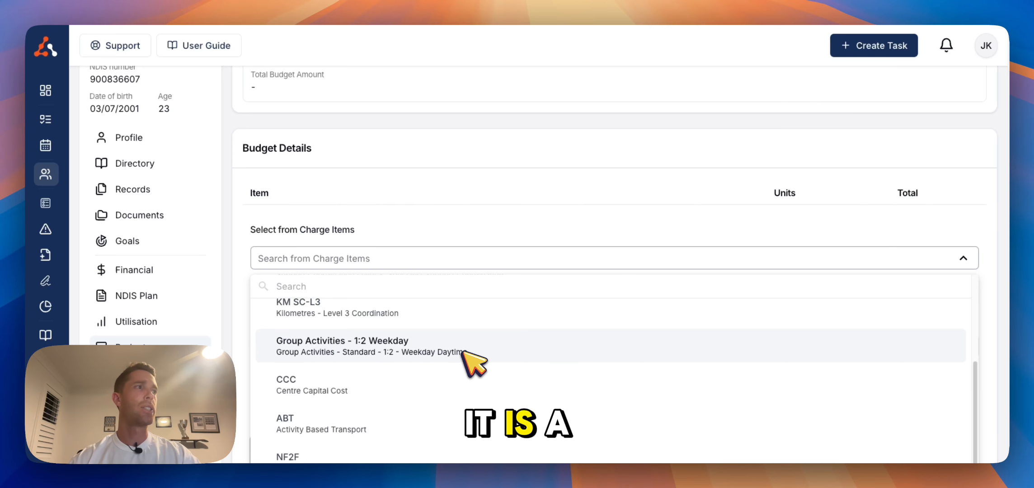
pyautogui.click(465, 351)
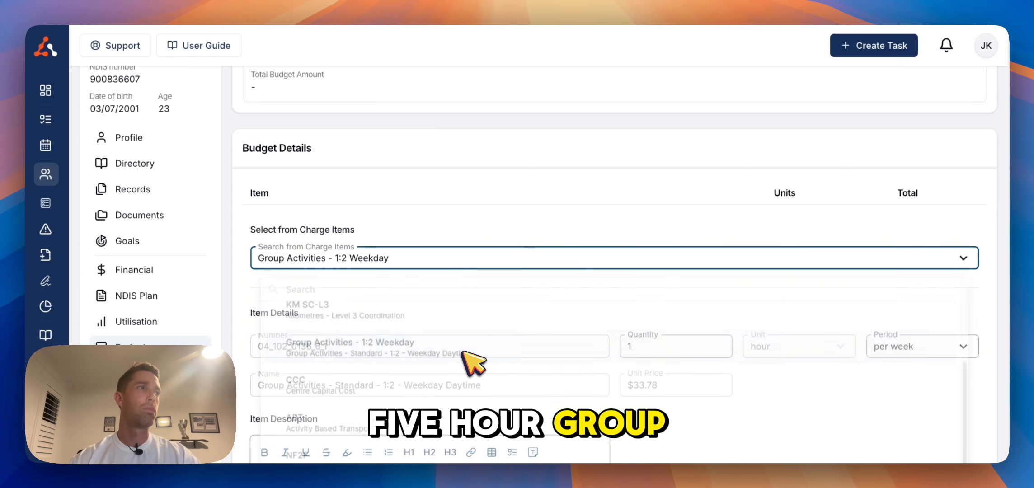
pyautogui.click(685, 353)
pyautogui.press('BackSpace')
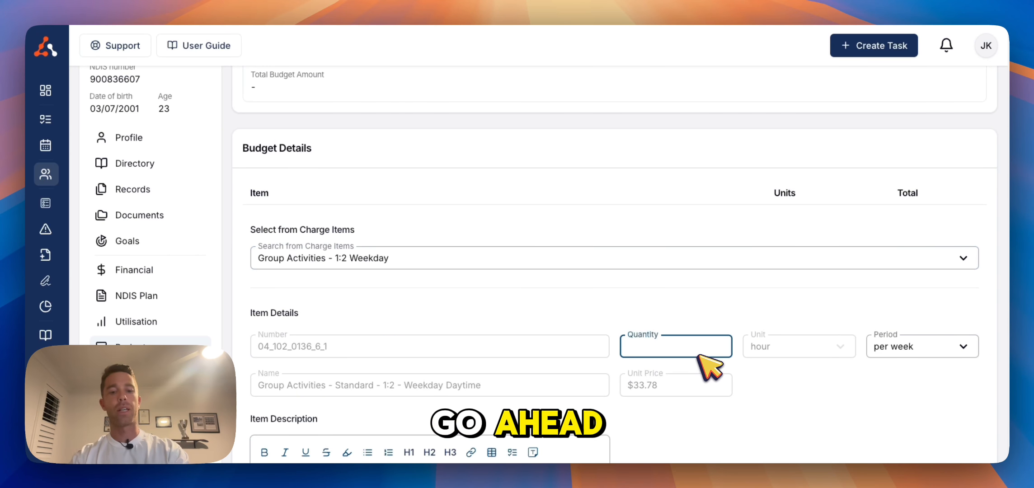
pyautogui.click(965, 430)
# Insert the Group 1:2 Supports description template and add the item to the budget
pyautogui.scroll(-2, 933, 429)
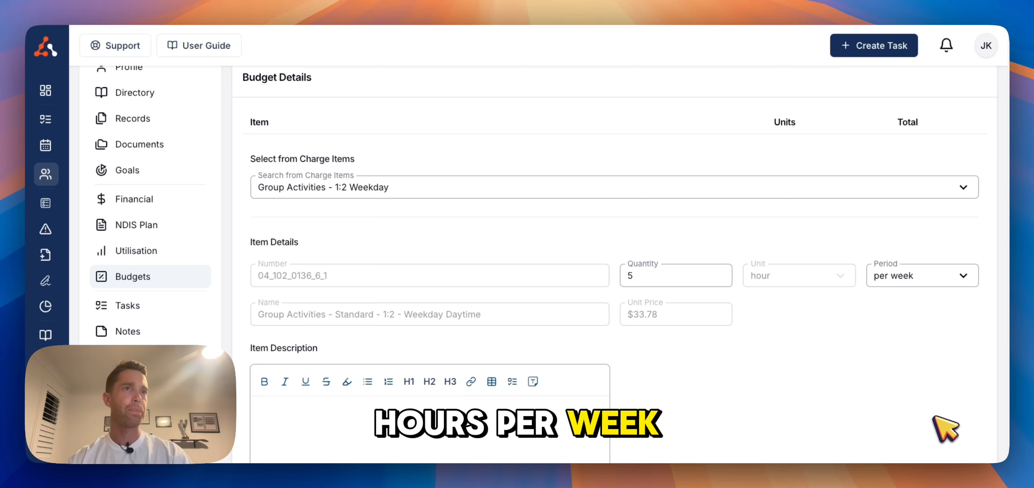
pyautogui.scroll(-1, 941, 424)
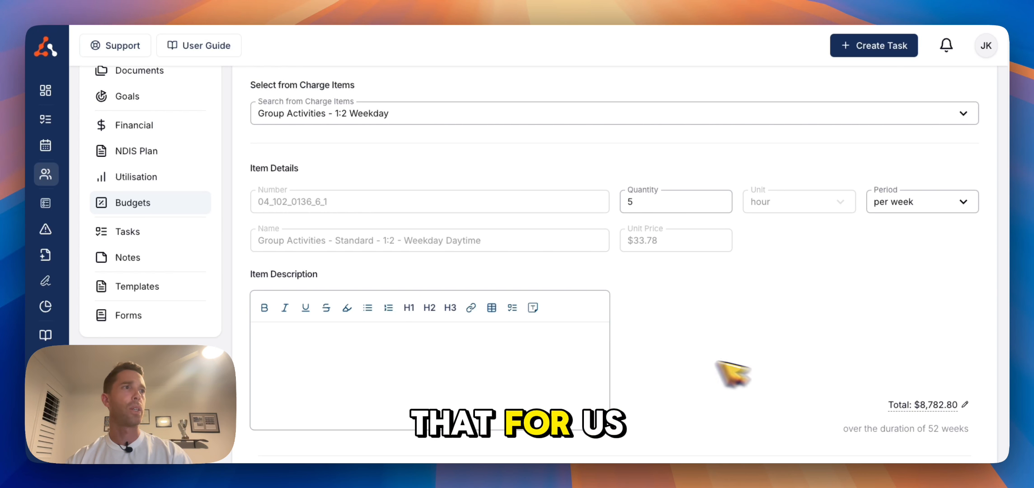
pyautogui.click(532, 308)
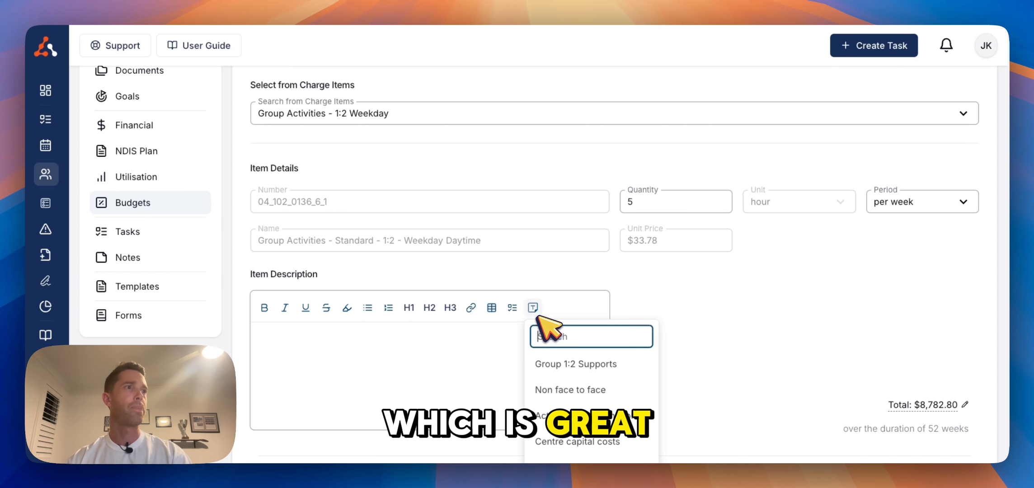
pyautogui.click(566, 360)
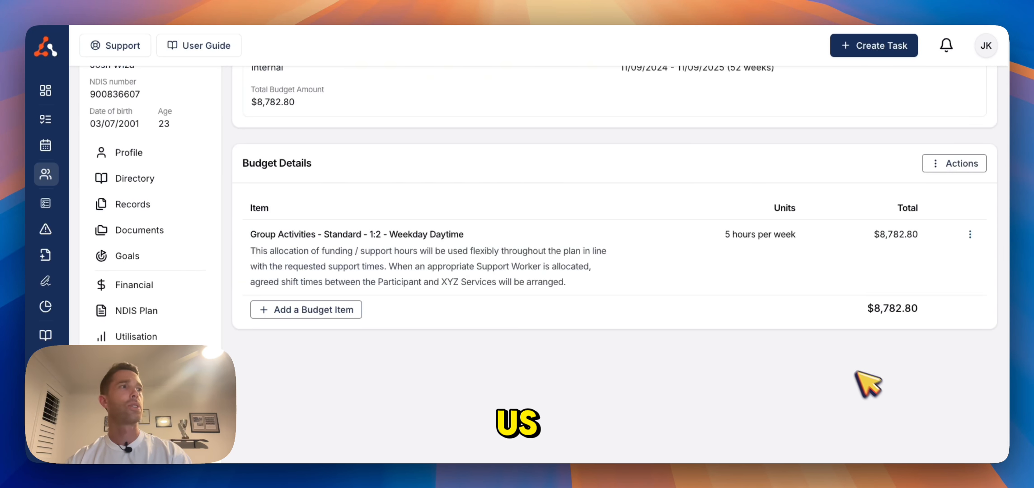
# Add a budget item for the CCC Centre Capital Cost charge with quantity 5 per week
pyautogui.click(343, 311)
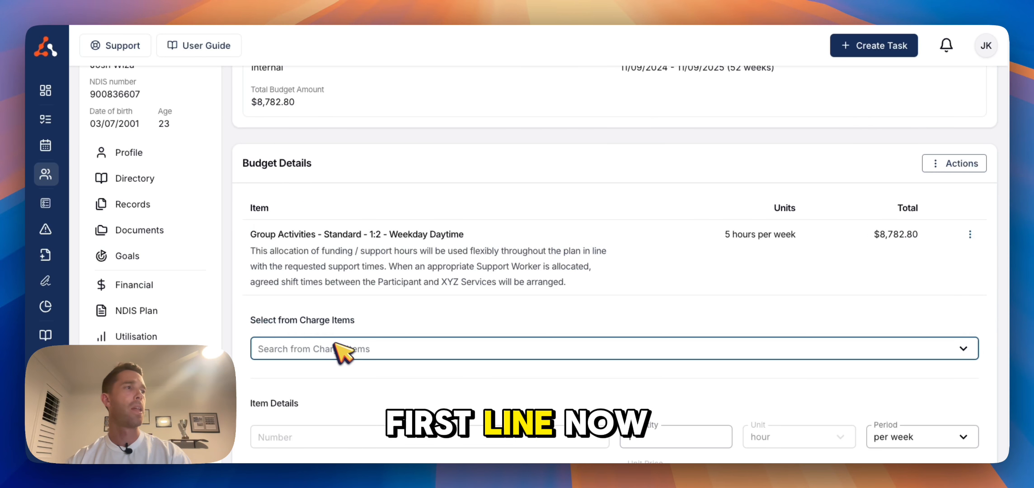
pyautogui.click(358, 348)
pyautogui.scroll(-1, 361, 317)
pyautogui.click(375, 293)
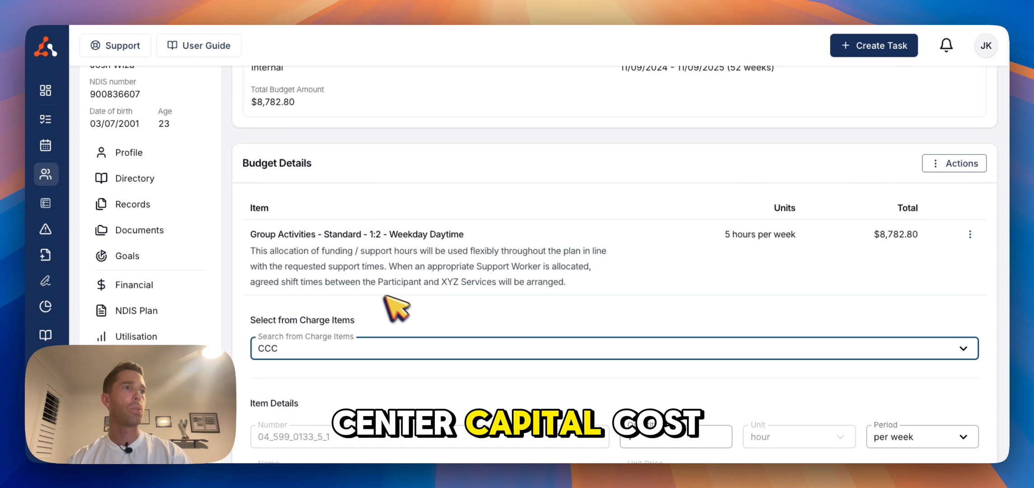
pyautogui.click(636, 424)
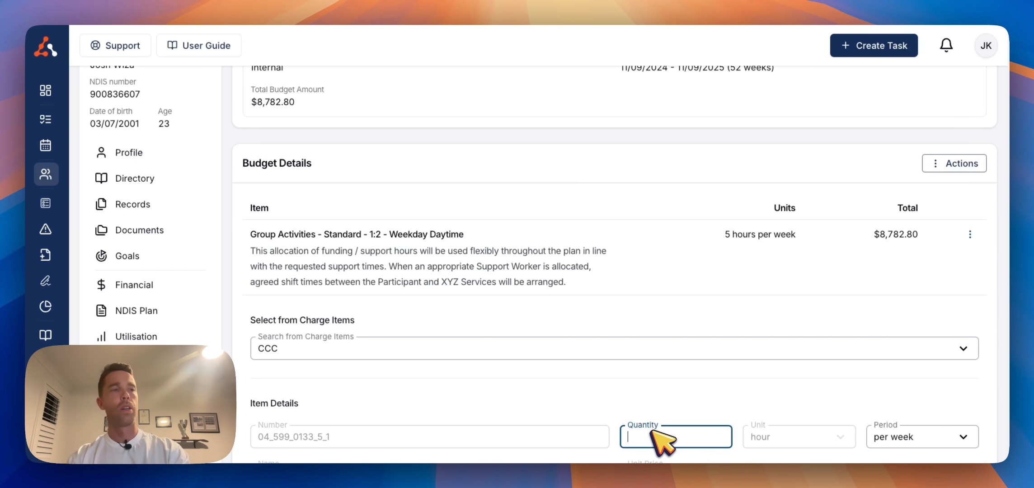
pyautogui.scroll(-2, 813, 429)
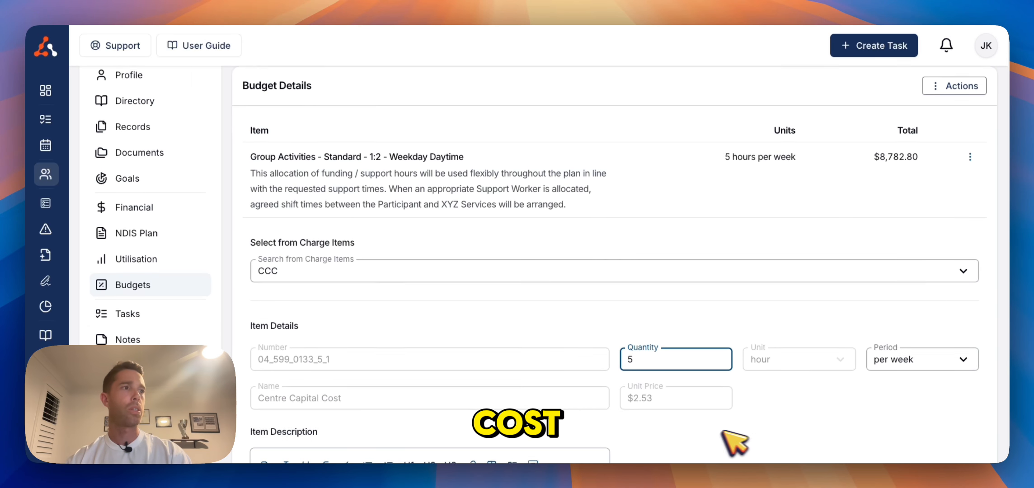
# Insert the Centre capital costs description template and create the item
pyautogui.scroll(-4, 705, 434)
pyautogui.click(533, 276)
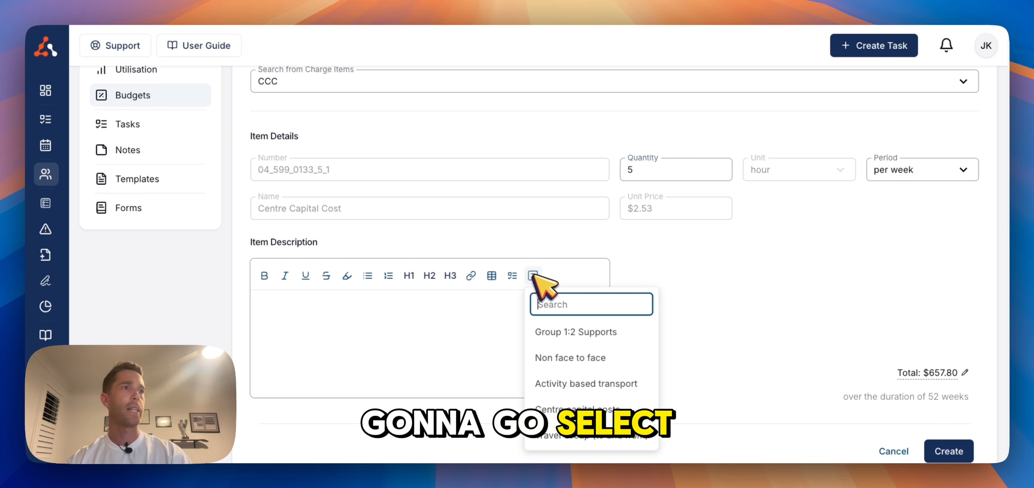
pyautogui.click(595, 412)
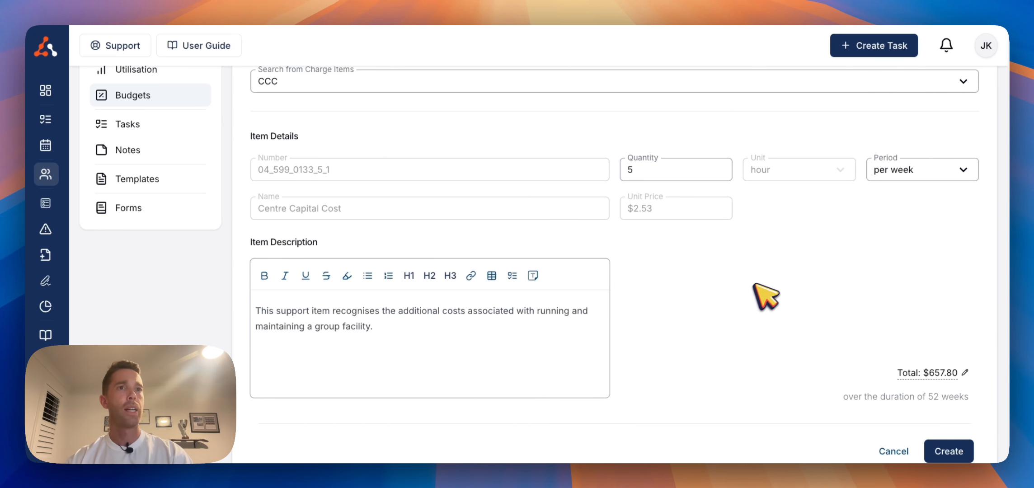
pyautogui.click(935, 449)
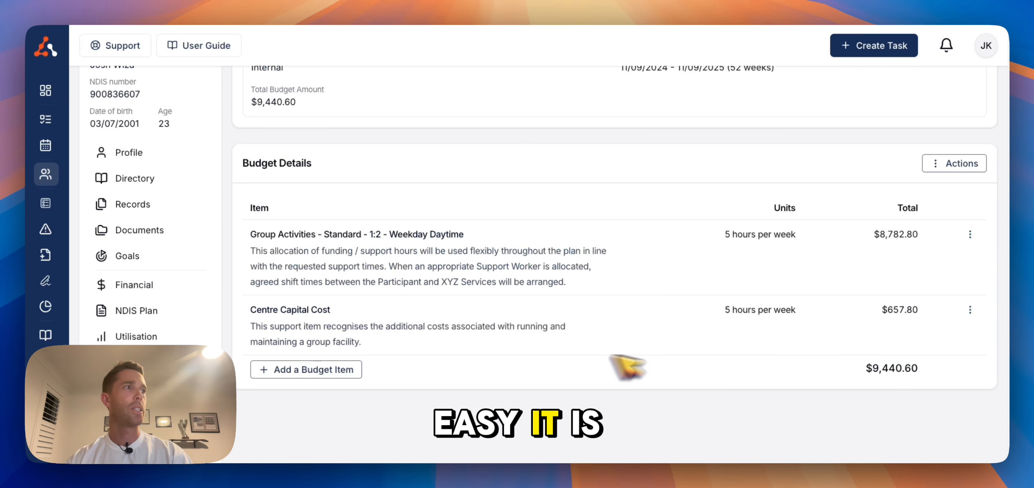
# Add another budget item and choose the NF2F Non Face to Face charge item
pyautogui.click(362, 374)
pyautogui.click(372, 399)
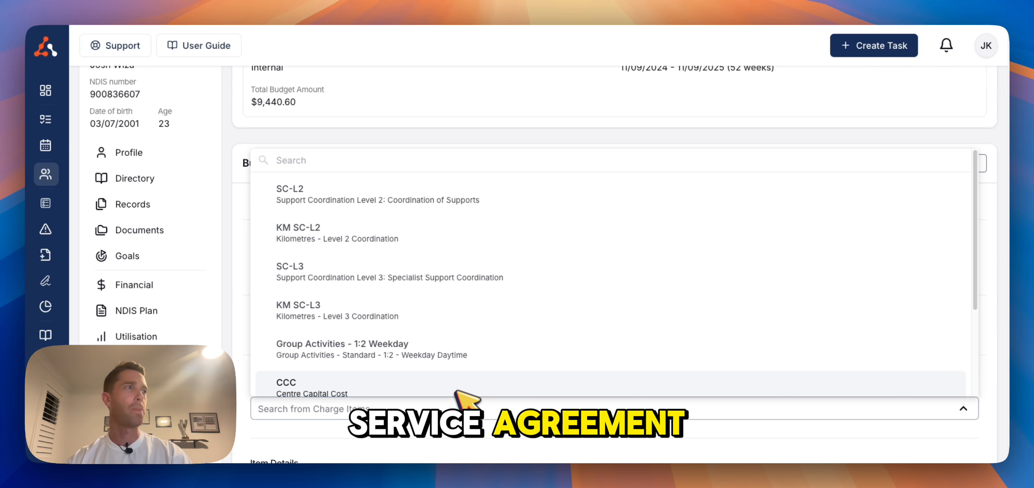
pyautogui.scroll(-2, 466, 384)
pyautogui.scroll(-1, 458, 373)
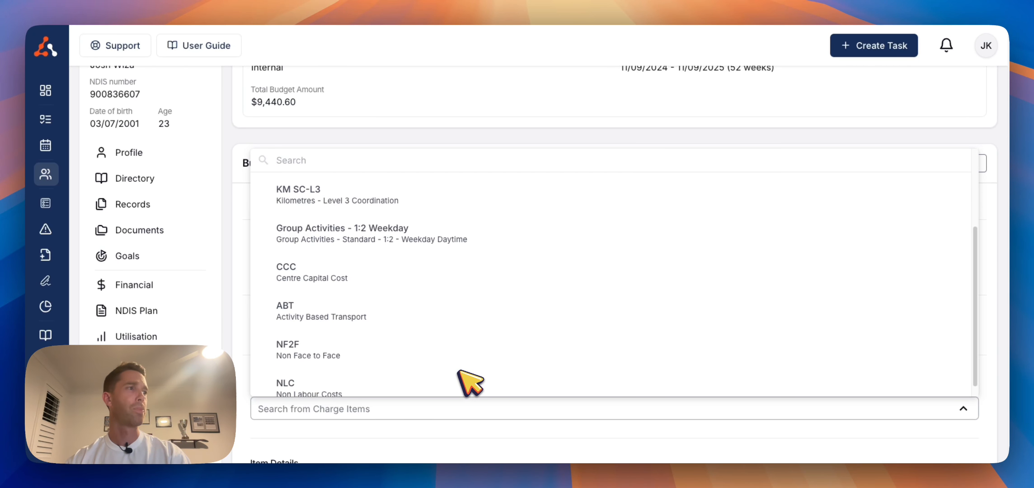
pyautogui.click(457, 351)
pyautogui.scroll(-2, 592, 390)
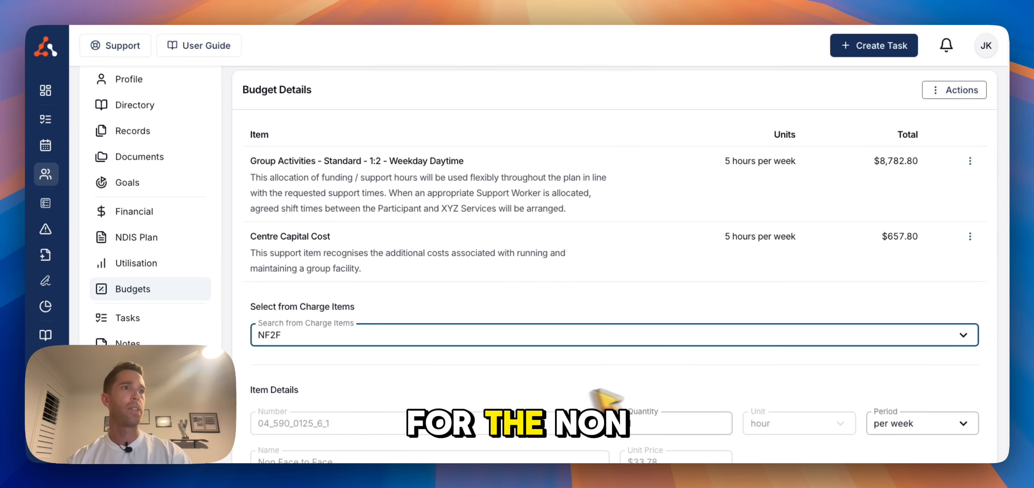
# Set the Non Face to Face quantity to 12 hours per plan
pyautogui.click(700, 425)
pyautogui.write('10')
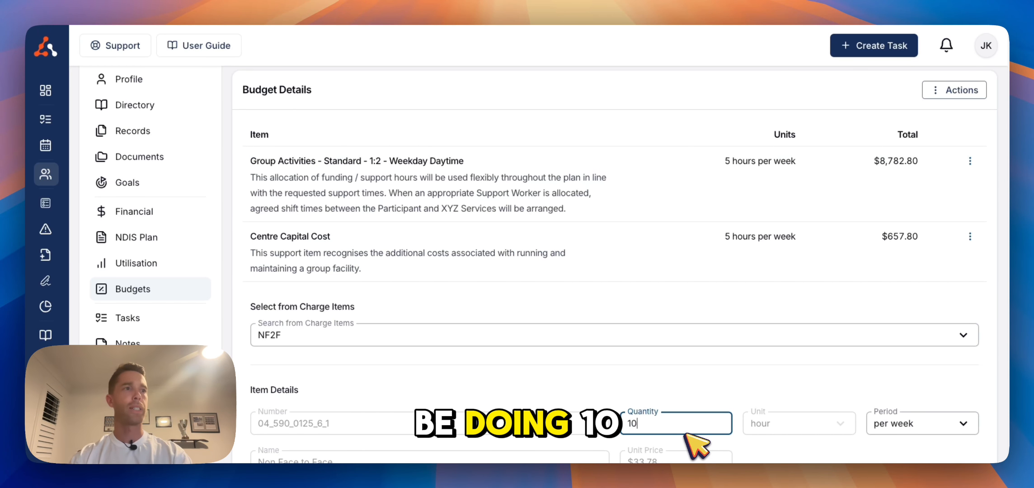
pyautogui.scroll(1, 686, 433)
pyautogui.click(893, 431)
pyautogui.click(886, 411)
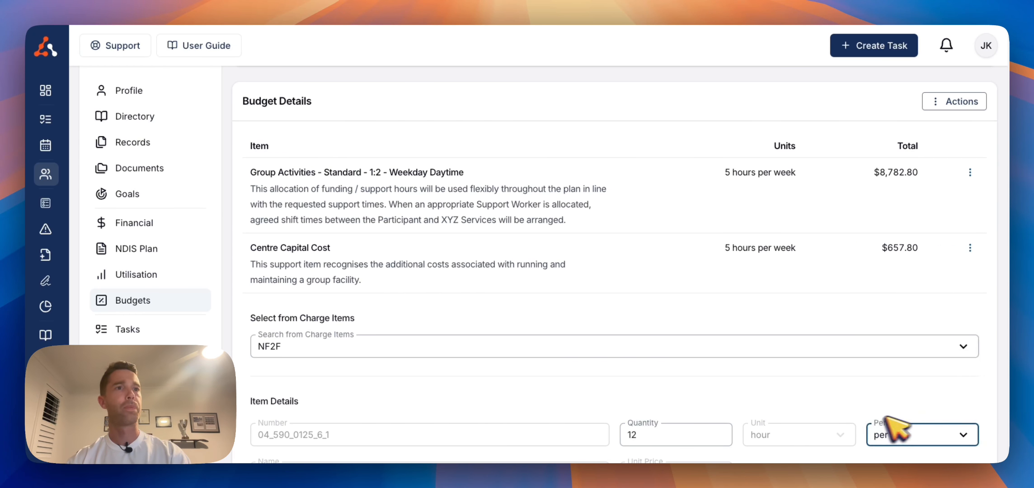
# Insert the Non face to face description template and create the item
pyautogui.scroll(-5, 813, 424)
pyautogui.click(533, 275)
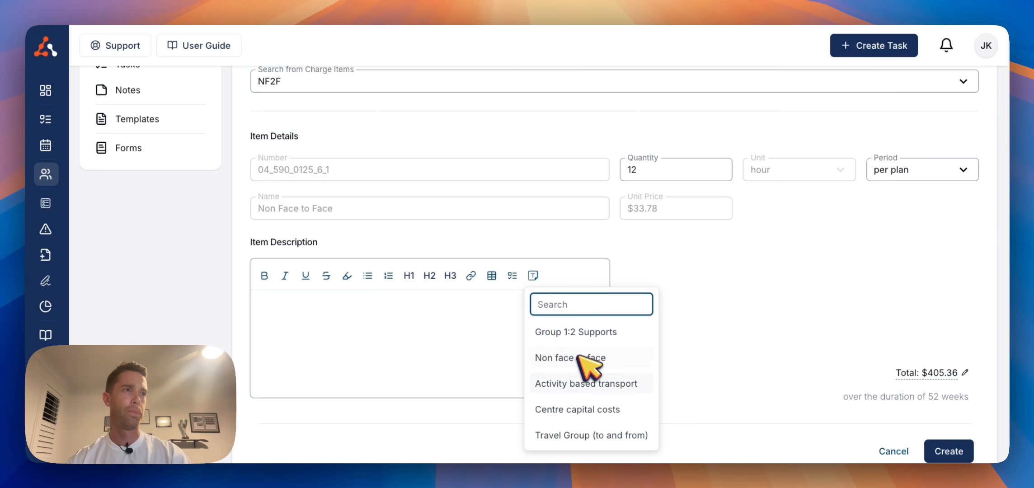
pyautogui.click(625, 357)
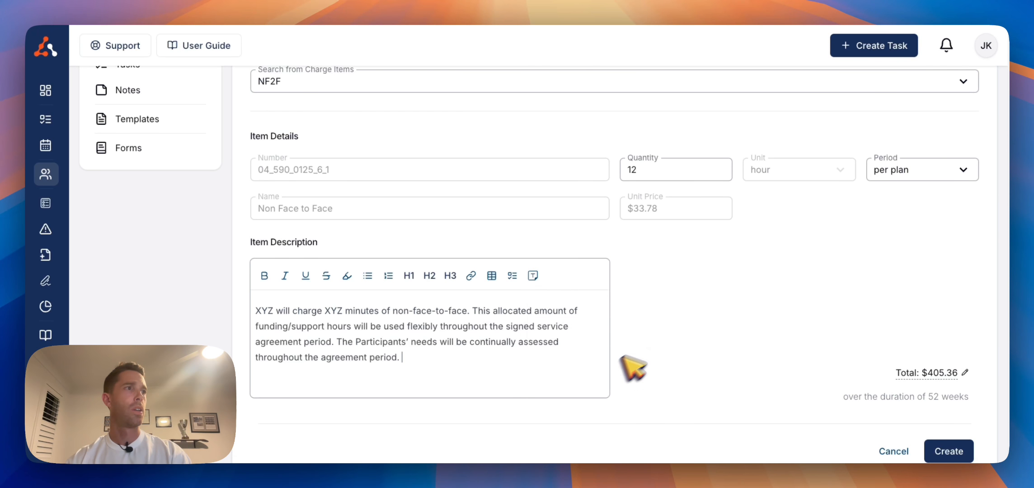
pyautogui.click(952, 452)
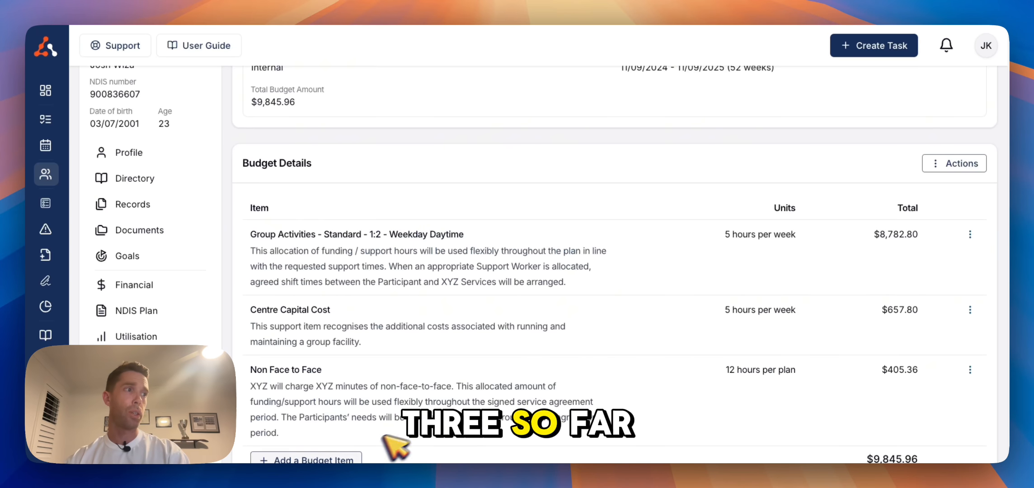
# Add another budget item using the ABT Activity Based Transport charge item
pyautogui.click(346, 457)
pyautogui.scroll(-1, 401, 453)
pyautogui.scroll(-3, 407, 452)
pyautogui.click(468, 342)
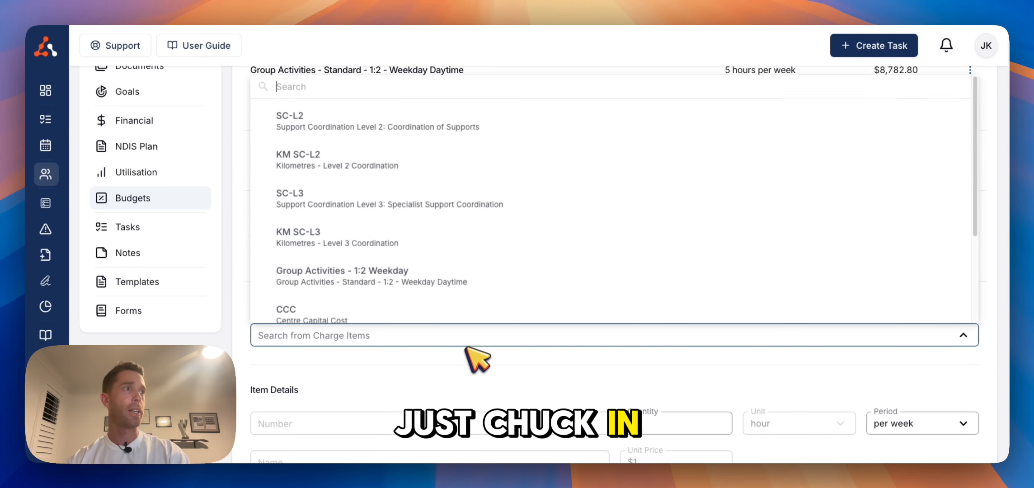
pyautogui.scroll(-3, 440, 222)
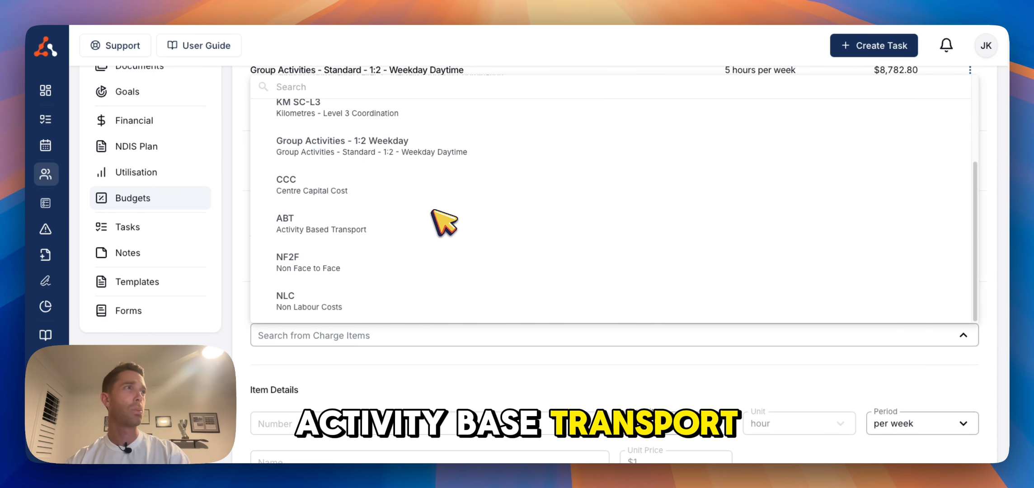
pyautogui.click(422, 237)
pyautogui.scroll(-4, 560, 343)
pyautogui.click(673, 255)
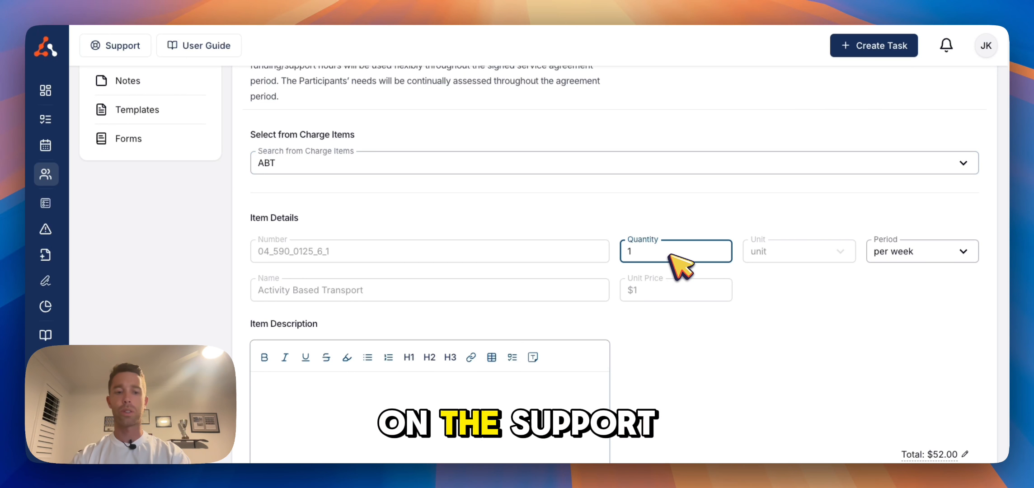
# Set the Activity Based Transport quantity to 20 per week
pyautogui.press('BackSpace')
pyautogui.write('20')
pyautogui.click(889, 255)
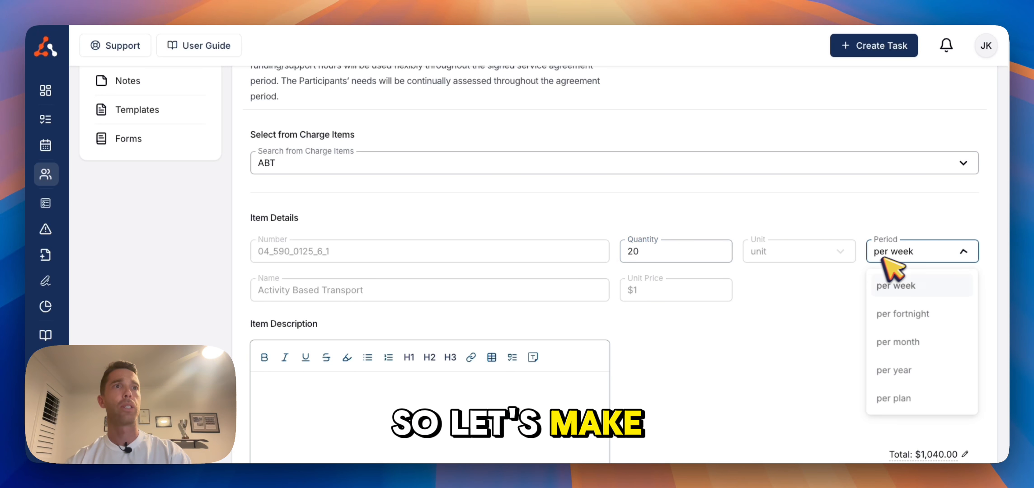
pyautogui.click(863, 322)
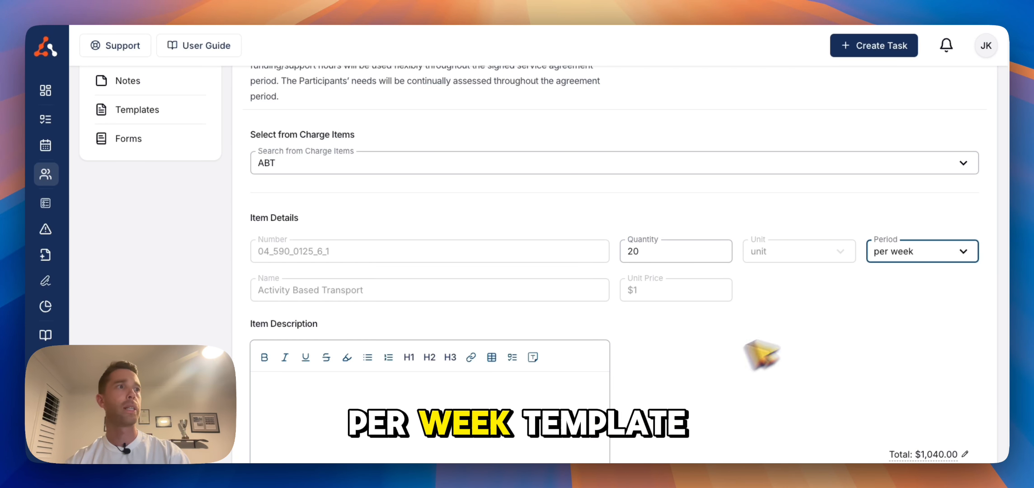
# Insert the Activity based transport description template and create the budget item
pyautogui.click(534, 360)
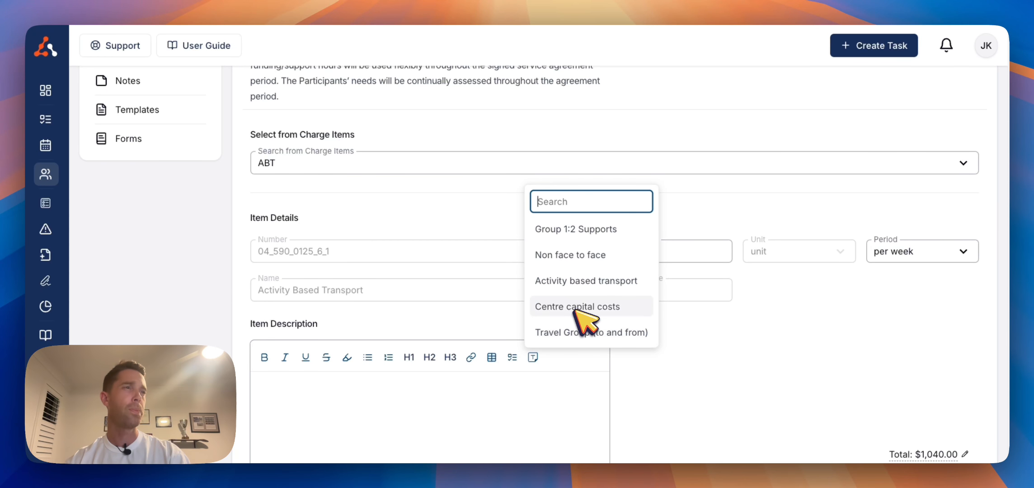
pyautogui.click(583, 282)
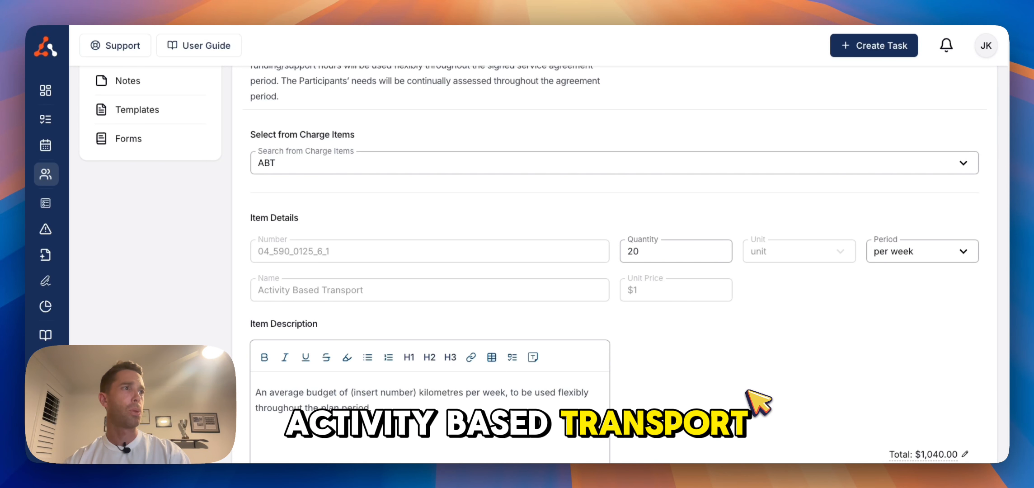
pyautogui.scroll(-1, 757, 401)
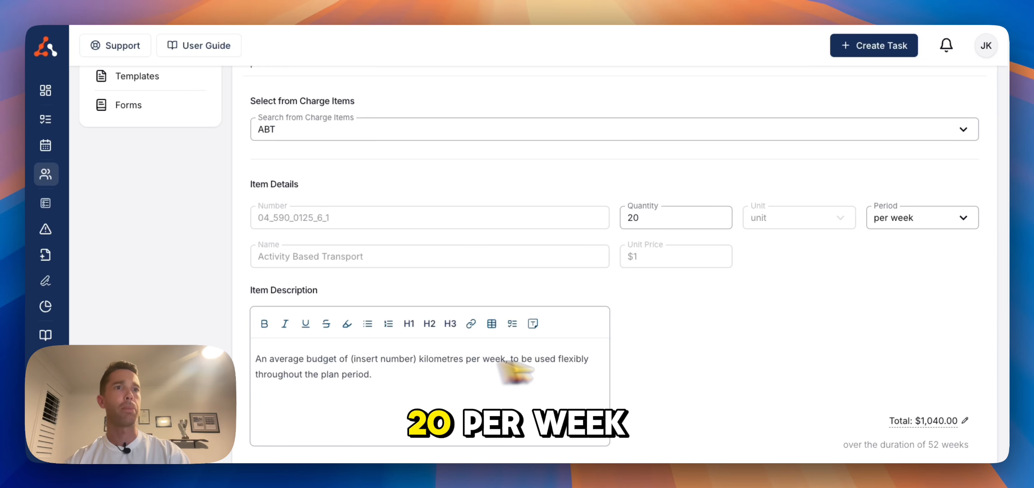
pyautogui.click(908, 478)
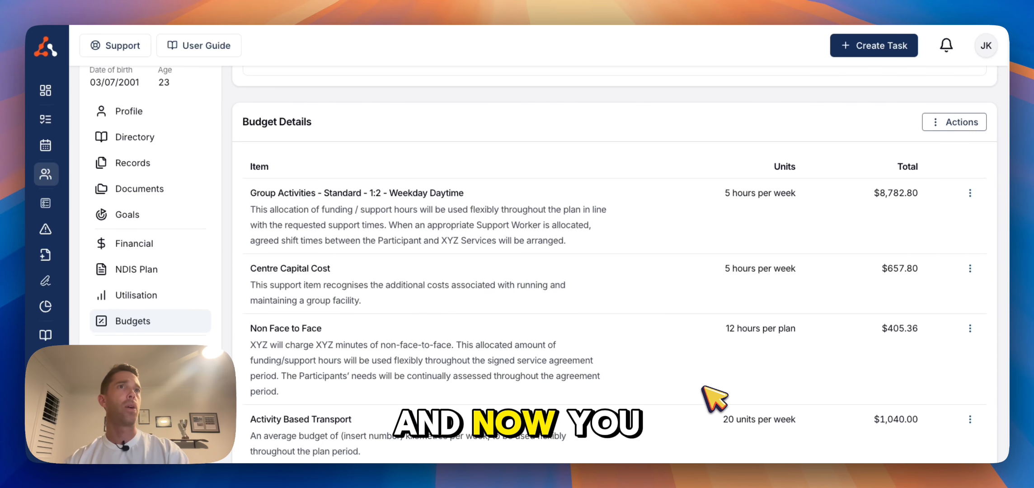
# Generate a service agreement document from the Group Service Agreement budget using the Community Access Service Agreement template
pyautogui.click(943, 123)
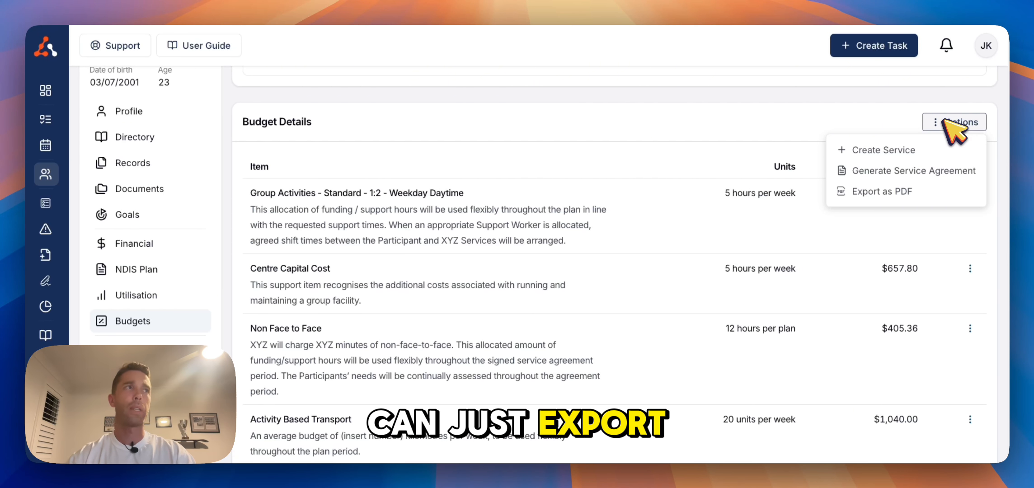
pyautogui.click(905, 181)
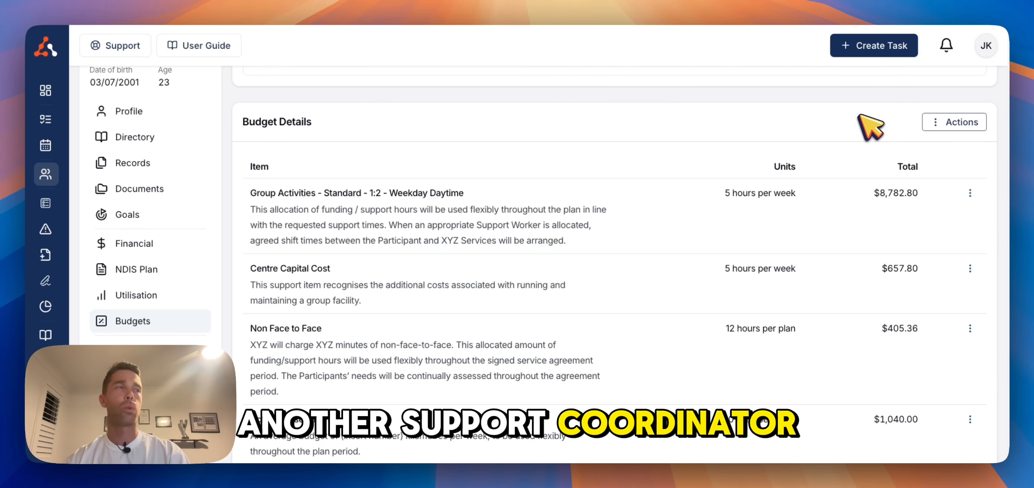
pyautogui.click(931, 122)
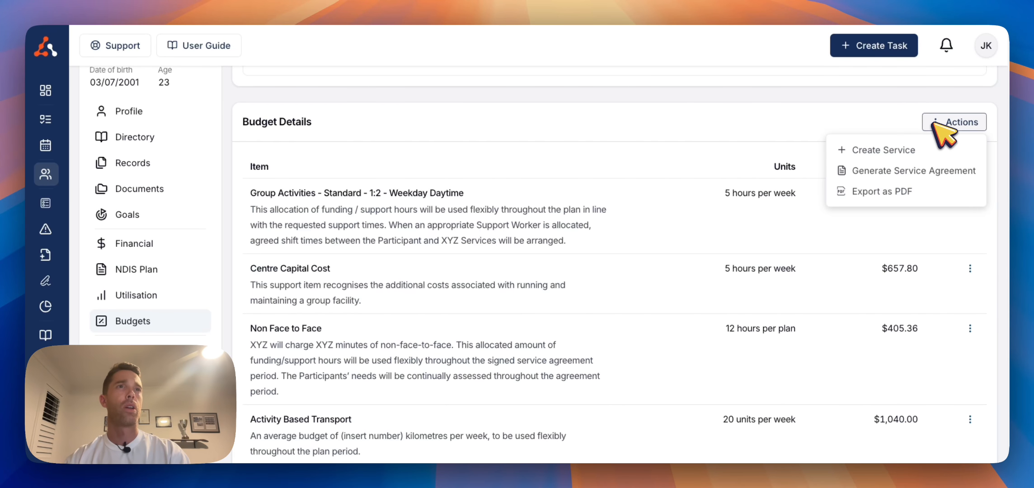
pyautogui.click(933, 171)
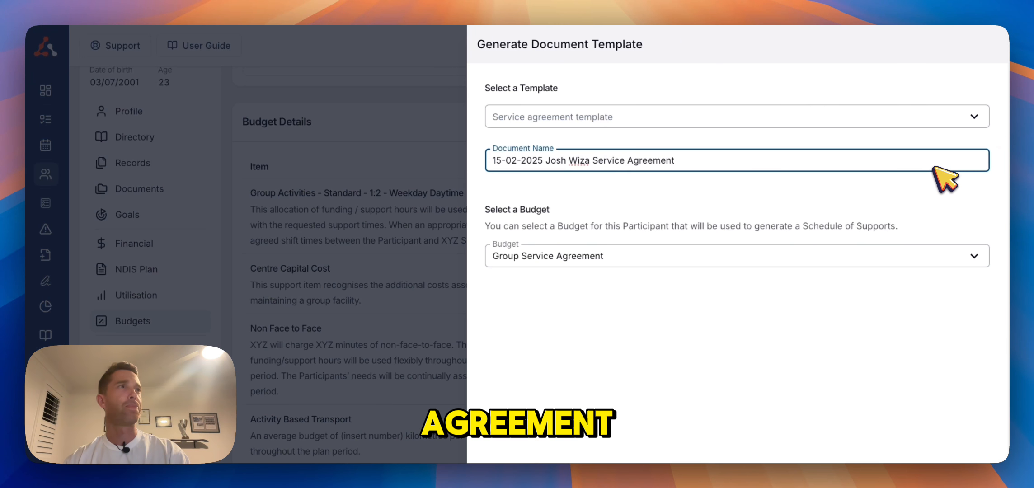
pyautogui.click(752, 115)
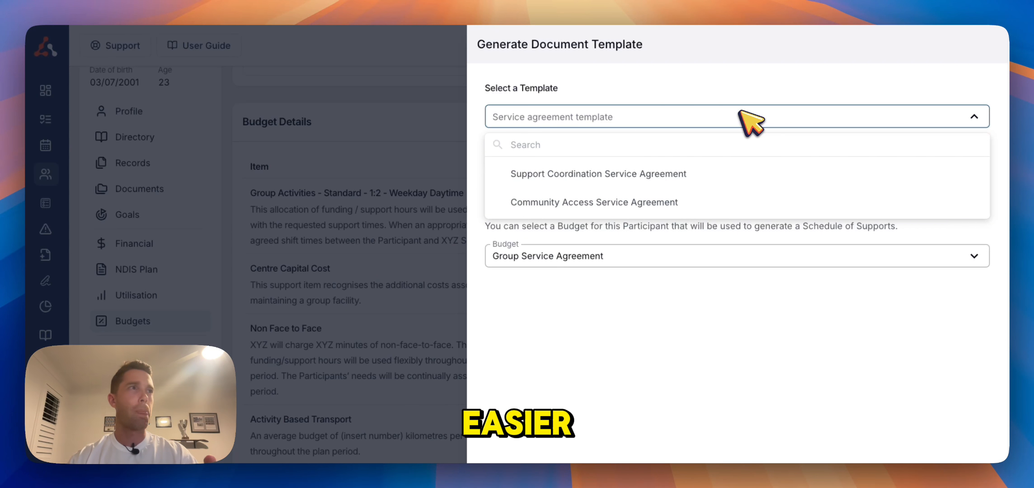
pyautogui.click(695, 202)
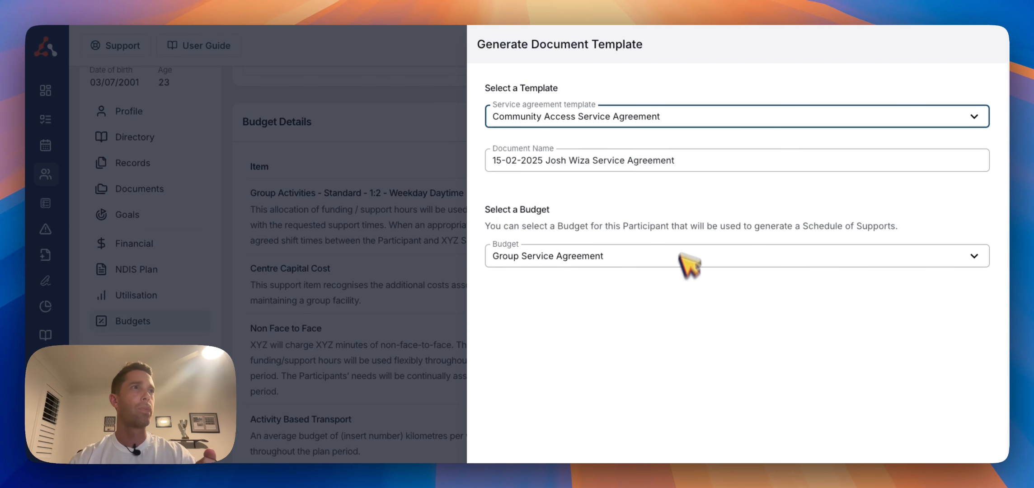
pyautogui.click(926, 441)
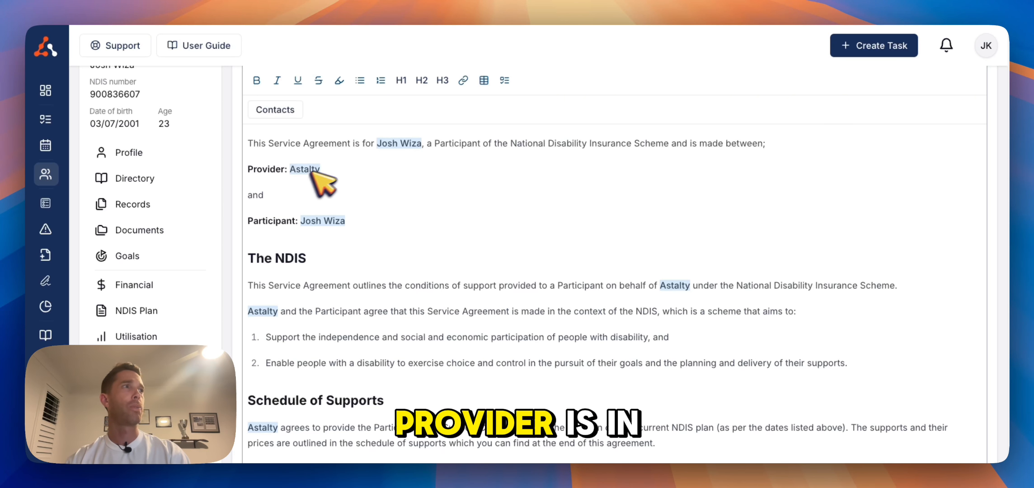
# Scroll through the generated agreement to review its provider, participant and schedule of supports sections
pyautogui.scroll(-1, 424, 239)
pyautogui.scroll(-15, 424, 239)
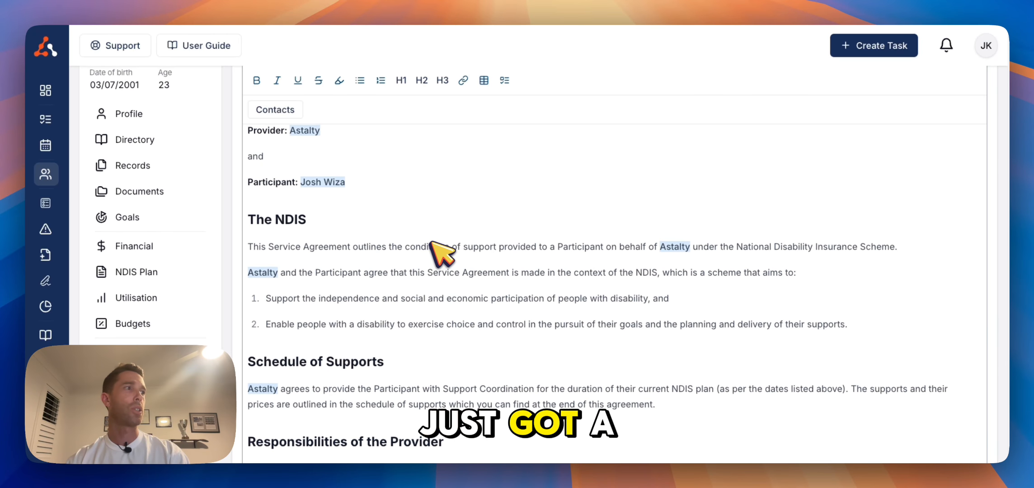
pyautogui.scroll(-20, 445, 255)
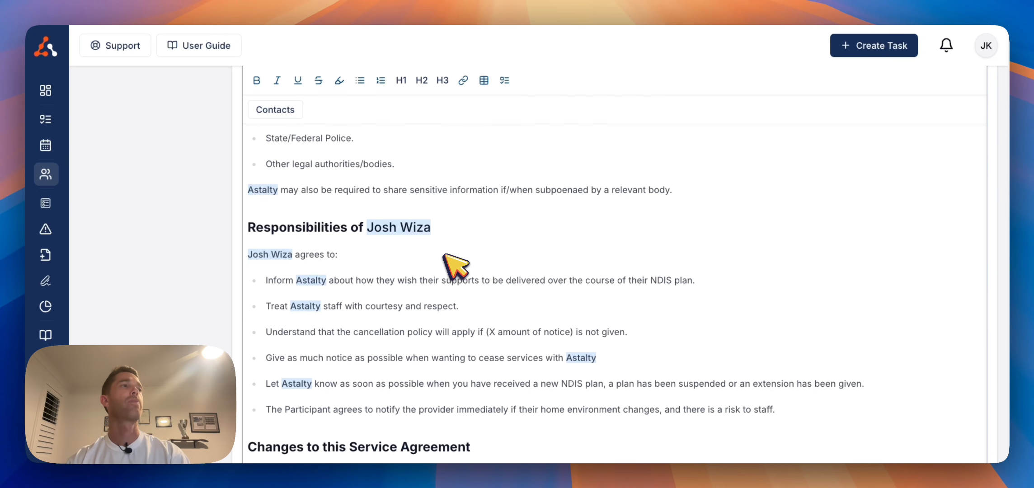
pyautogui.scroll(-20, 456, 266)
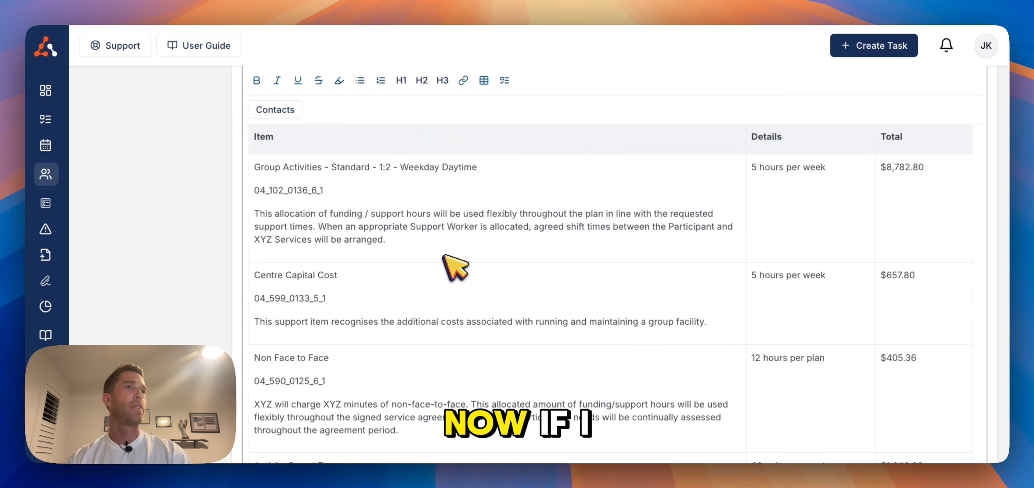
pyautogui.scroll(4, 454, 266)
pyautogui.scroll(2, 444, 256)
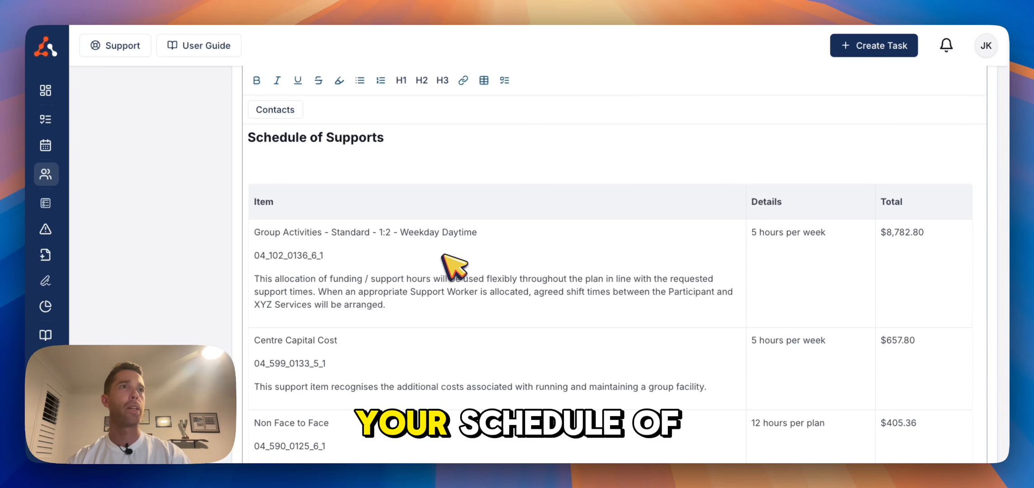
pyautogui.scroll(-5, 454, 267)
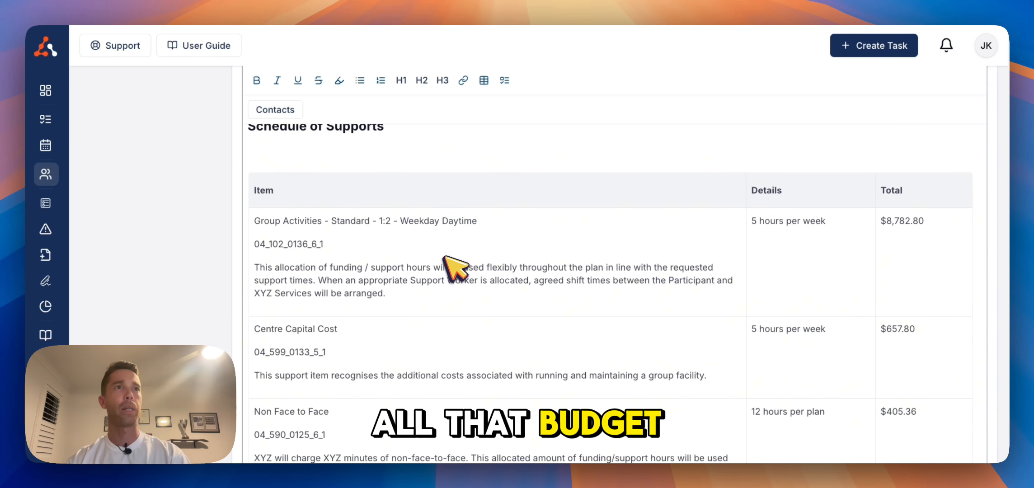
pyautogui.scroll(-4, 445, 257)
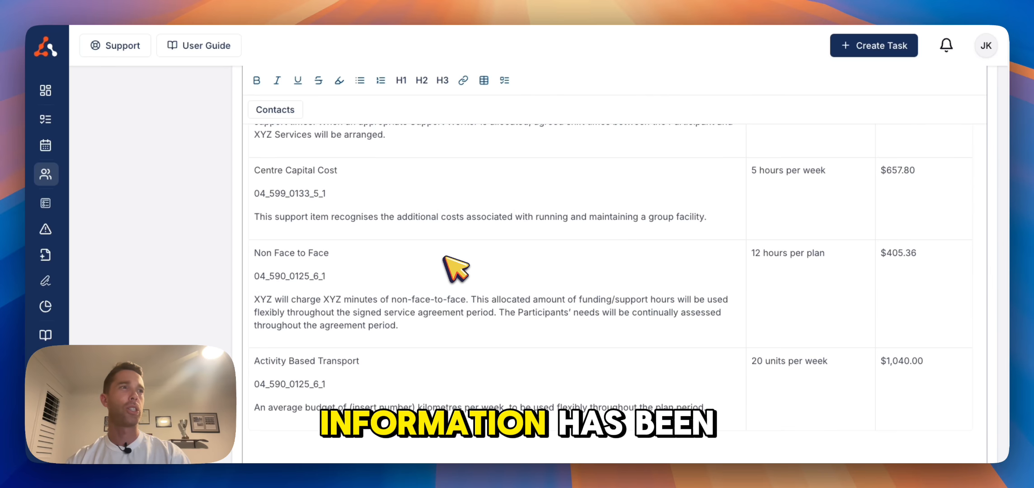
pyautogui.scroll(-8, 483, 288)
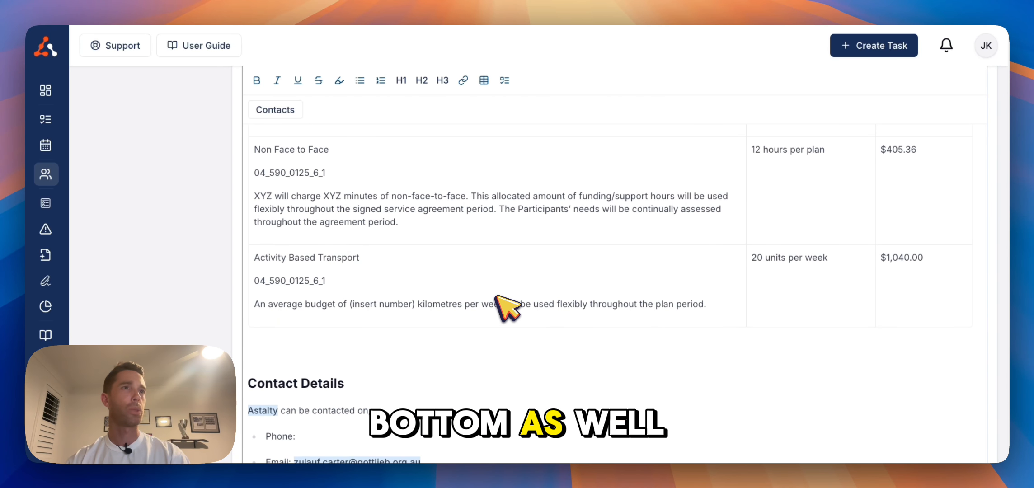
pyautogui.scroll(18, 502, 298)
pyautogui.scroll(15, 502, 298)
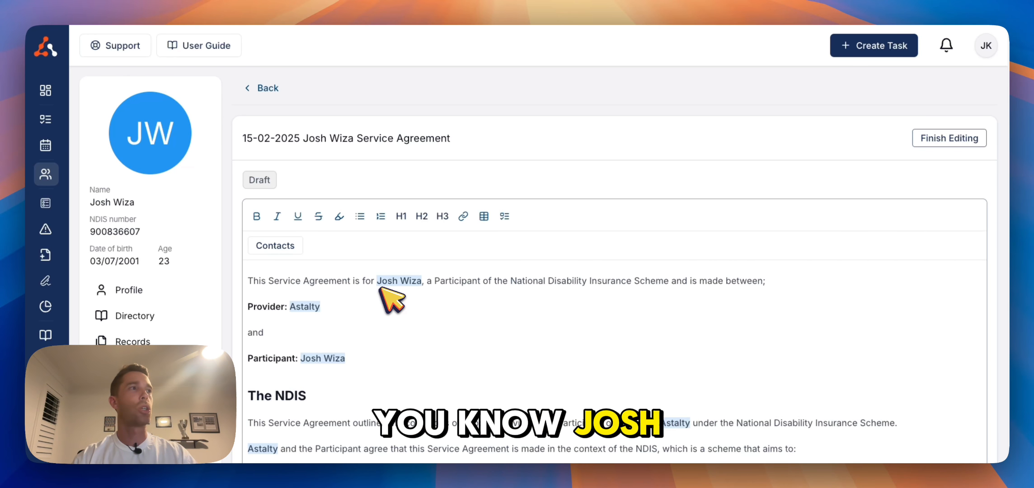
pyautogui.scroll(-3, 406, 316)
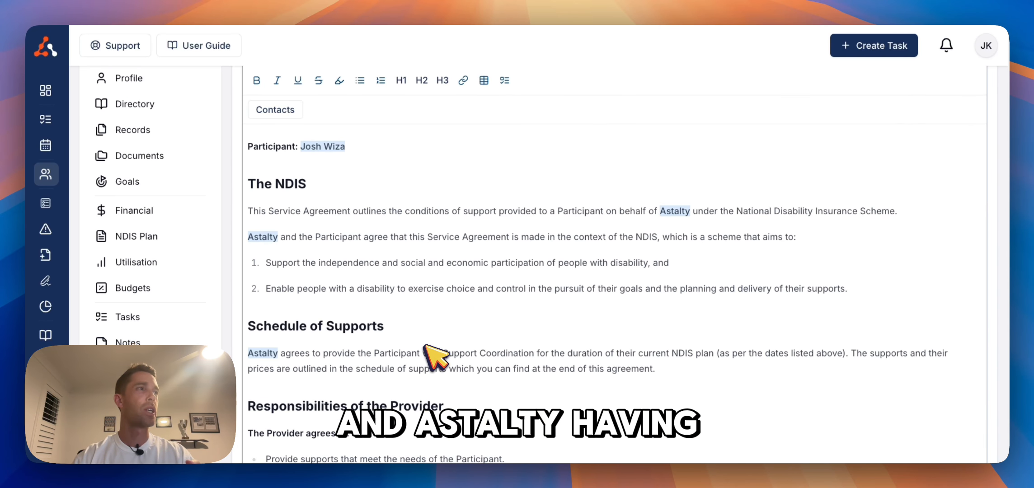
pyautogui.scroll(-7, 429, 299)
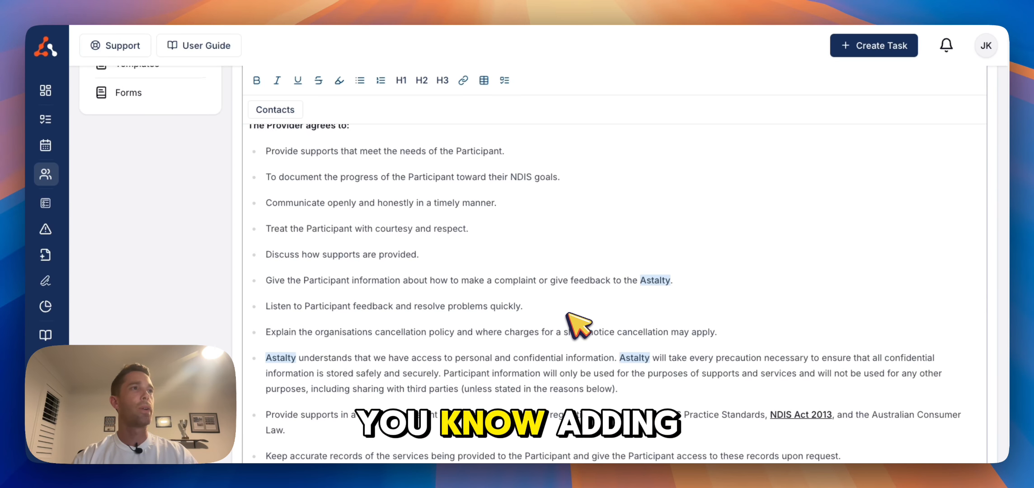
pyautogui.scroll(15, 555, 318)
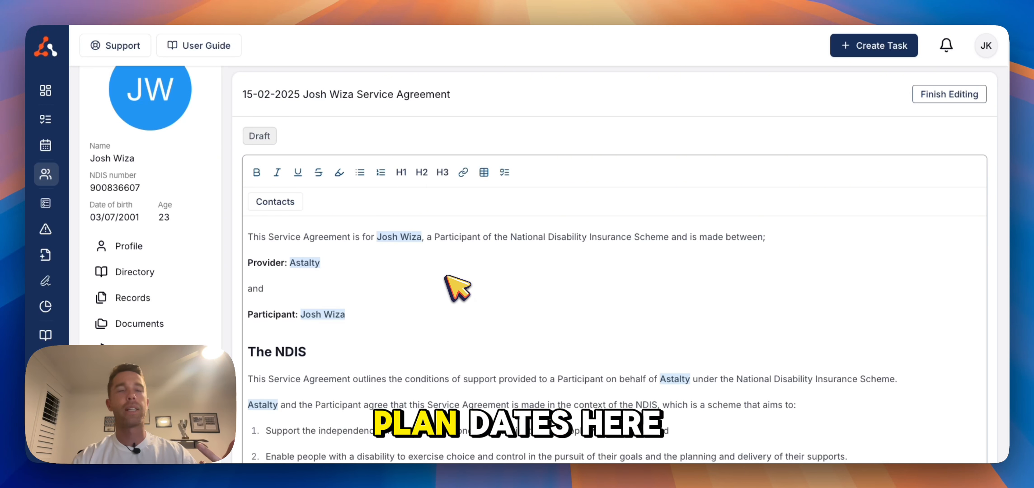
# Add two blank lines after the participant line and remove them again
pyautogui.click(421, 308)
pyautogui.press('Return')
pyautogui.press('Return')
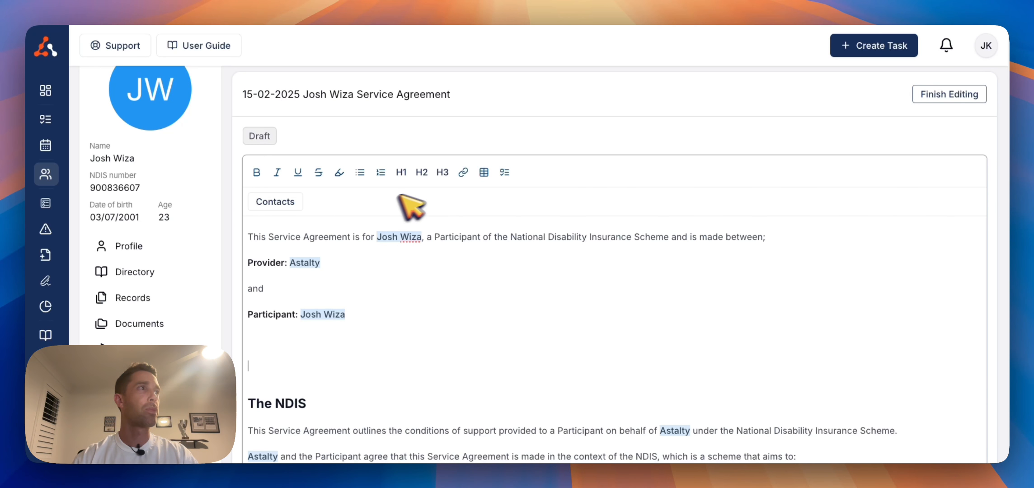
pyautogui.press('BackSpace')
pyautogui.press('BackSpace')
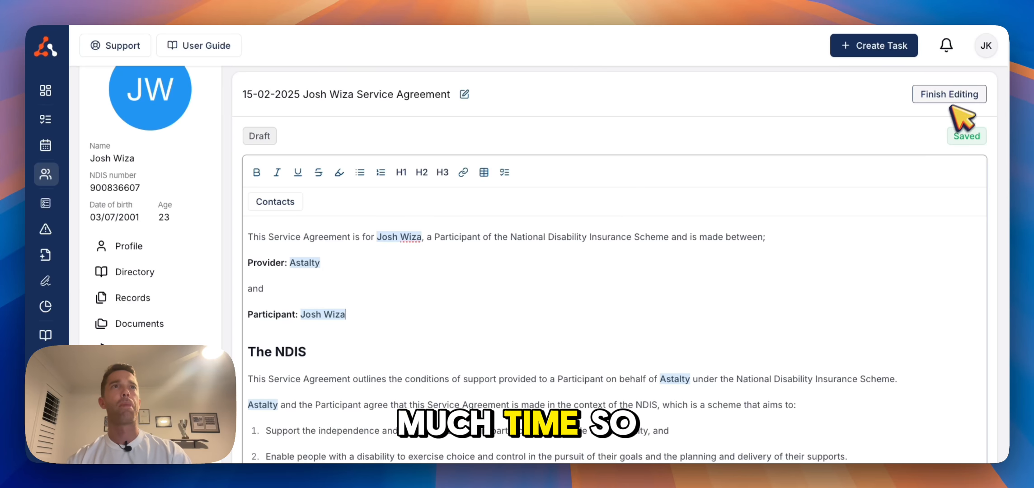
# Finish editing the service agreement and finalise the document
pyautogui.click(960, 93)
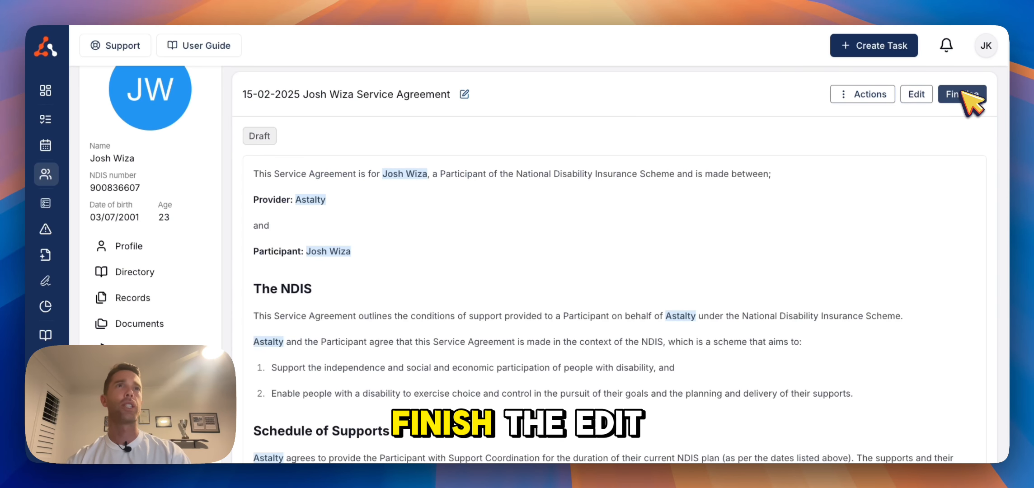
pyautogui.click(962, 94)
pyautogui.click(615, 307)
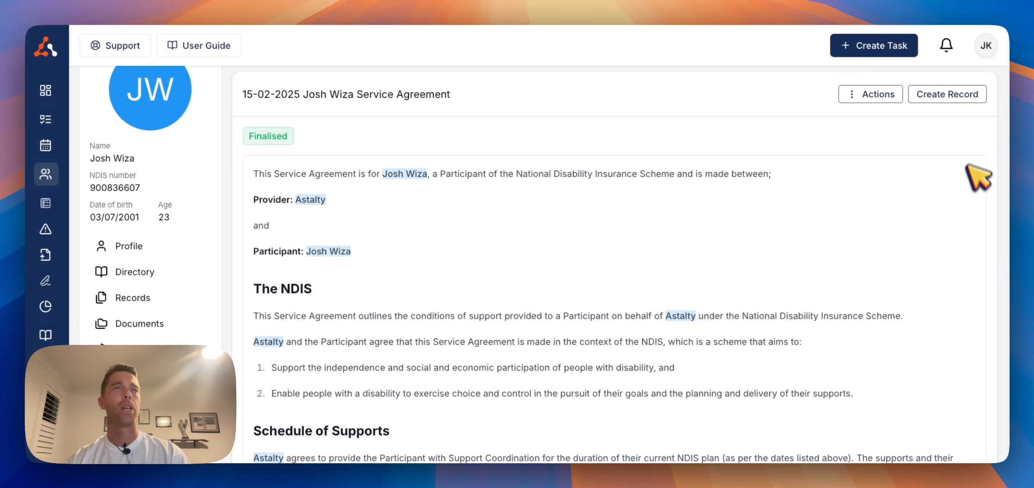
# Create a participant record from the finalised agreement as a Service Agreement, using the plan end date 11/09/2025 as expiry
pyautogui.click(951, 99)
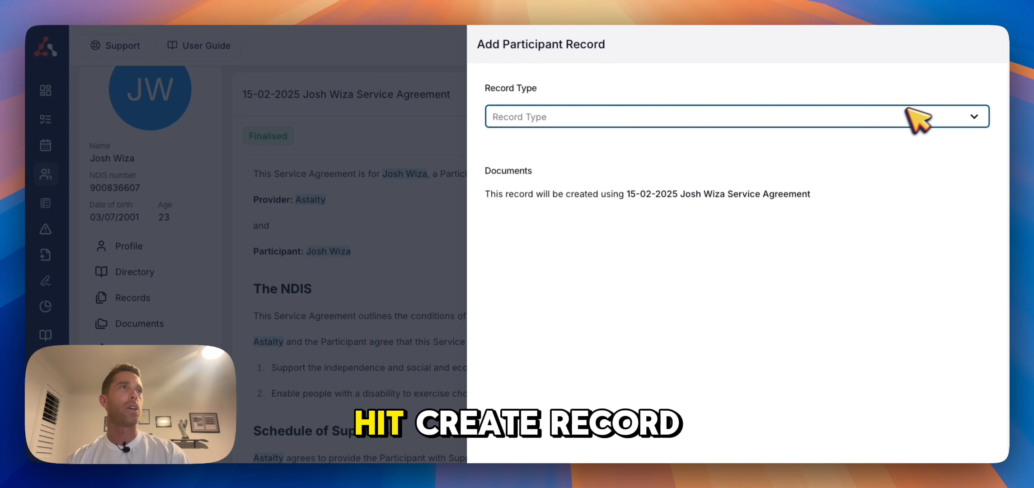
pyautogui.click(869, 122)
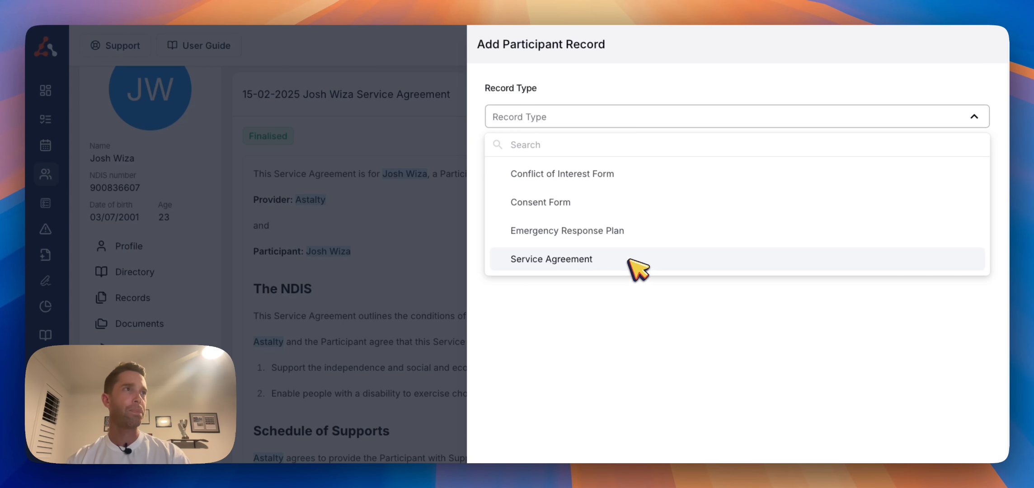
pyautogui.click(637, 270)
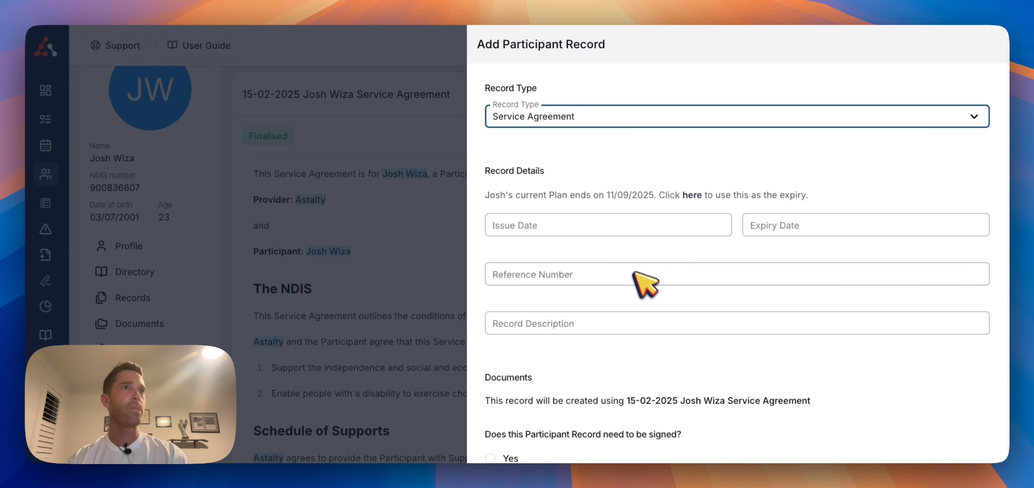
pyautogui.click(698, 196)
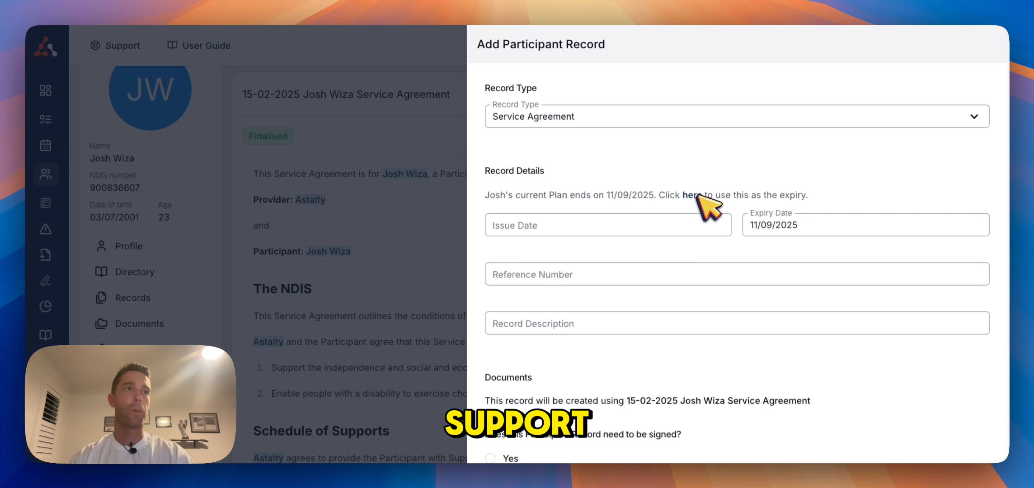
# Set the record to not need signing and save the participant record
pyautogui.scroll(-2, 709, 254)
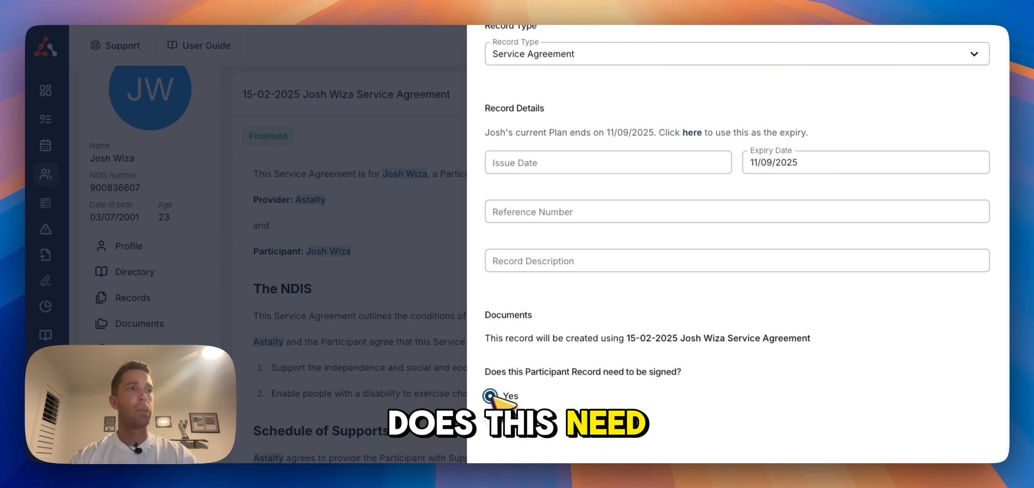
pyautogui.scroll(-2, 591, 409)
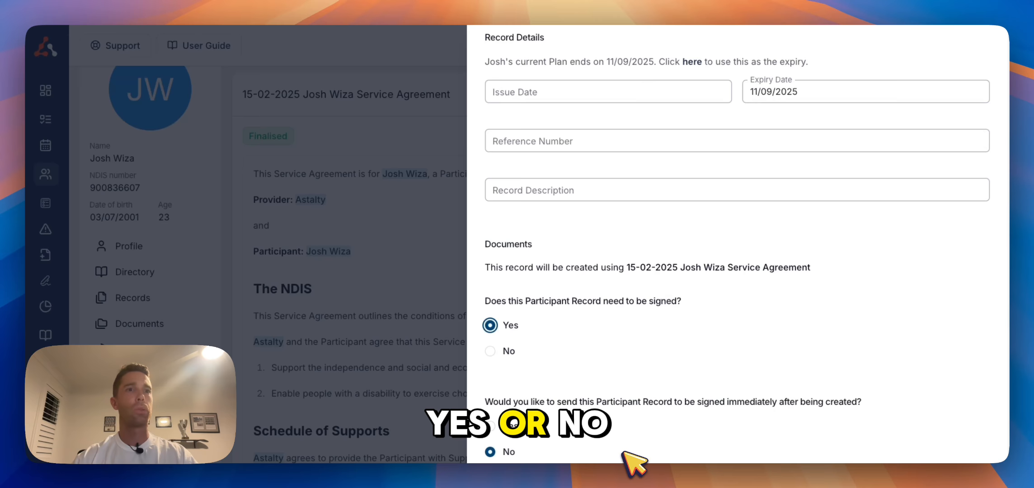
pyautogui.scroll(-1, 623, 452)
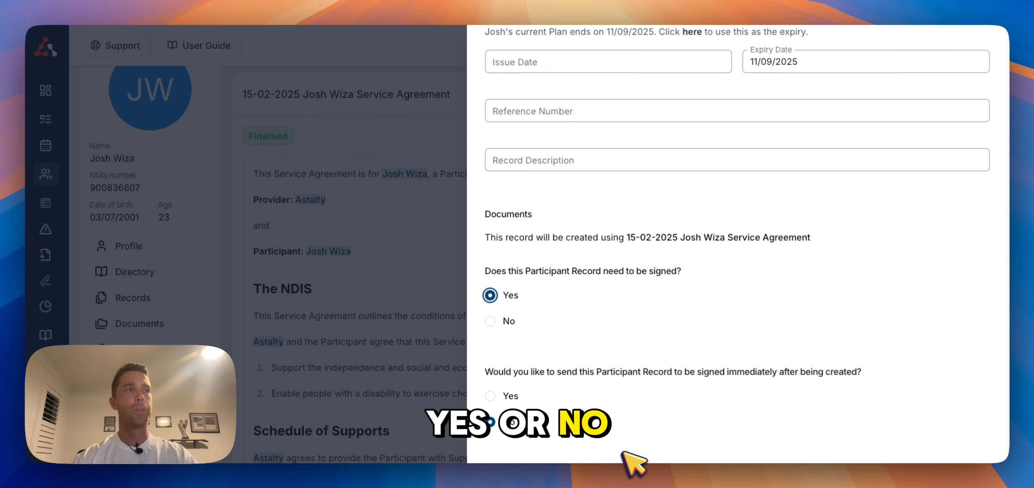
pyautogui.click(515, 320)
pyautogui.scroll(3, 497, 325)
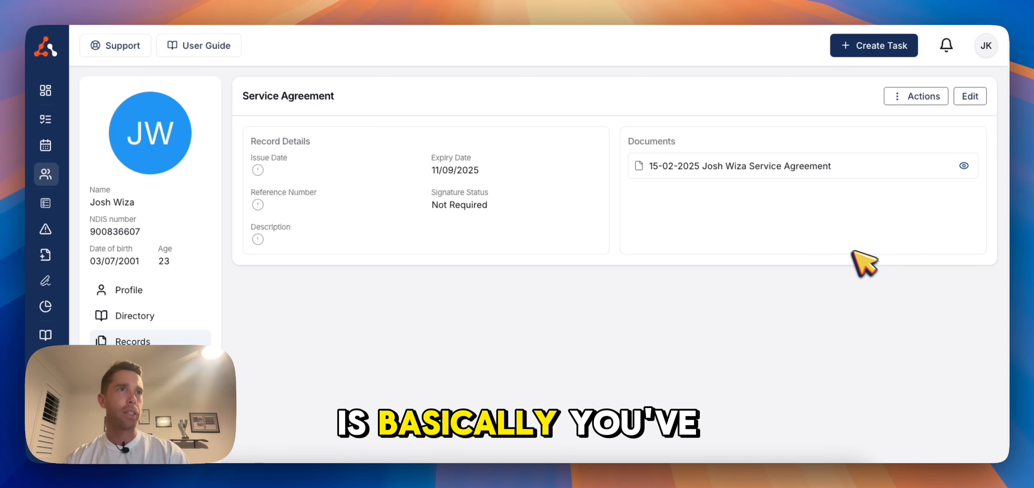
# Preview the record's attached service agreement document down to the signatures section, then close the preview
pyautogui.click(964, 167)
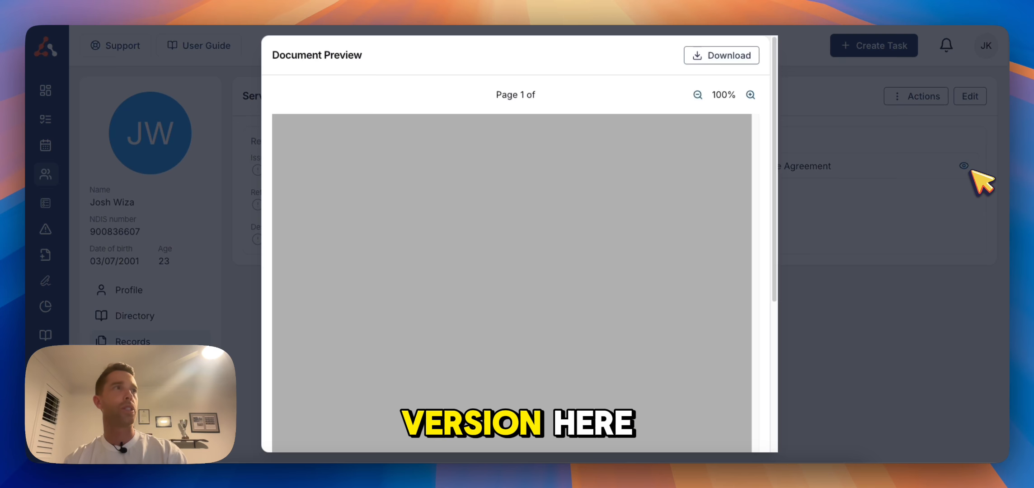
pyautogui.scroll(-15, 663, 223)
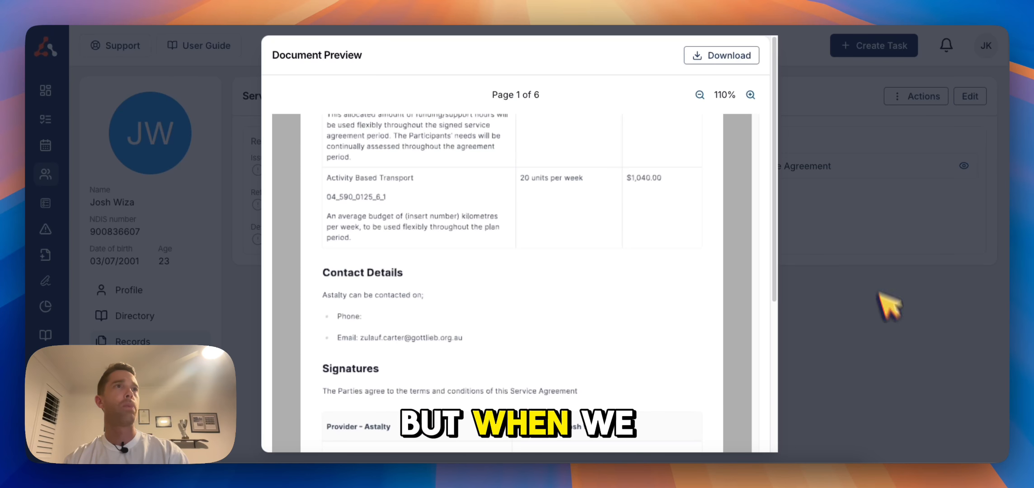
pyautogui.moveTo(775, 141); pyautogui.dragTo(777, 275)
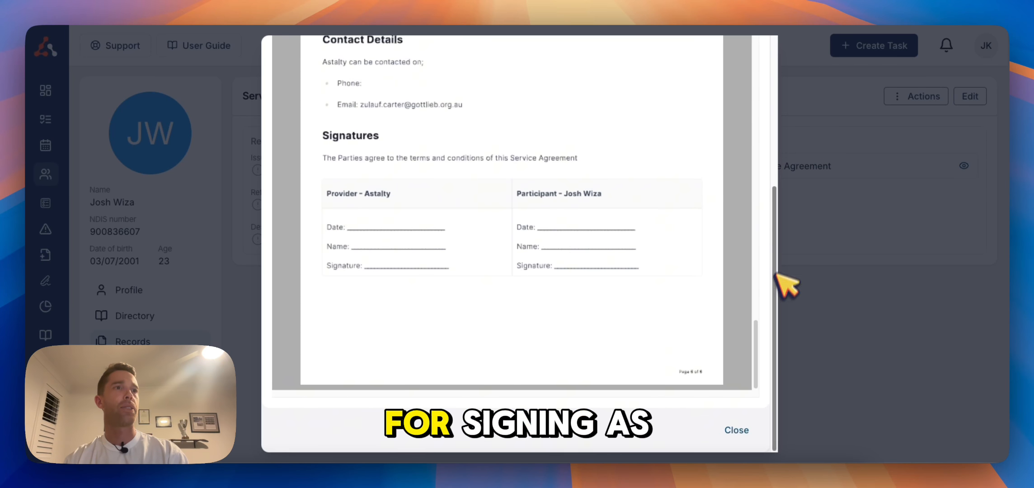
pyautogui.click(738, 429)
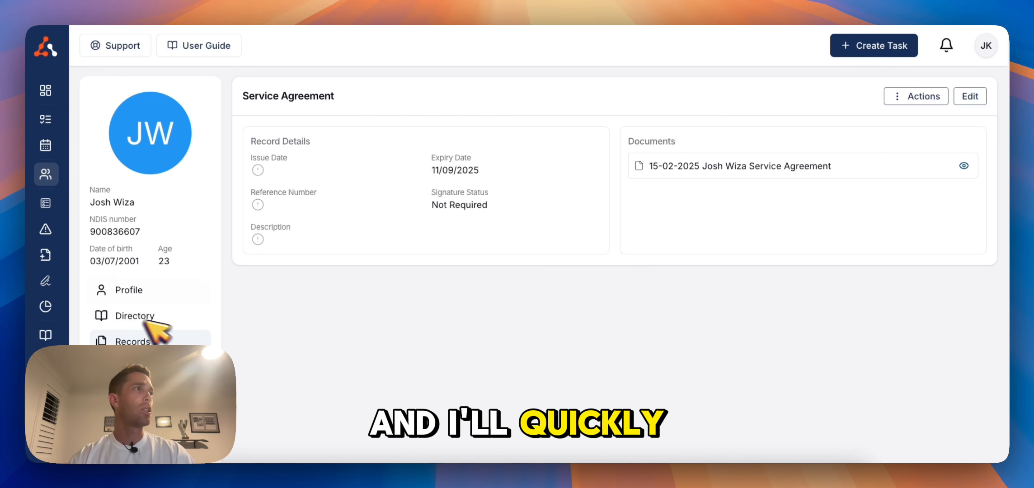
# Open the Participant Records report and filter it to show only records with Missing status
pyautogui.click(56, 306)
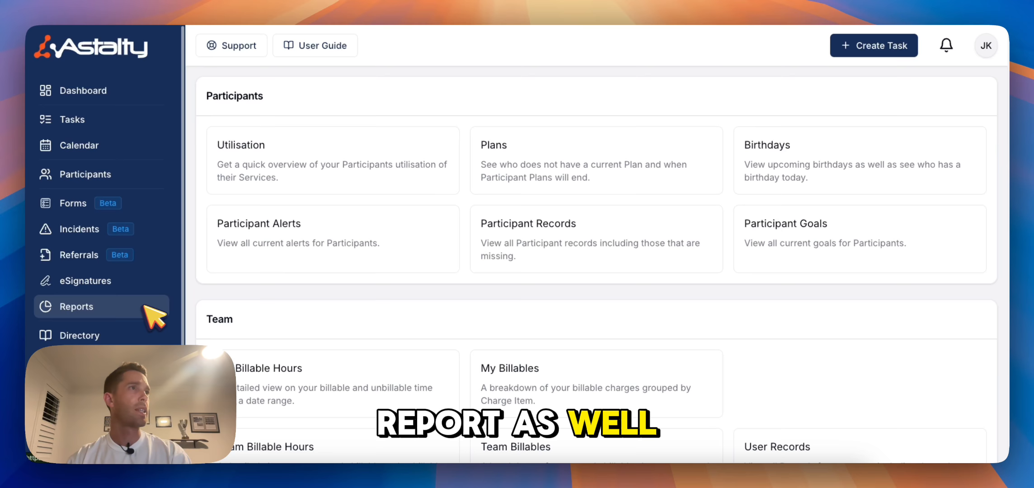
pyautogui.click(592, 246)
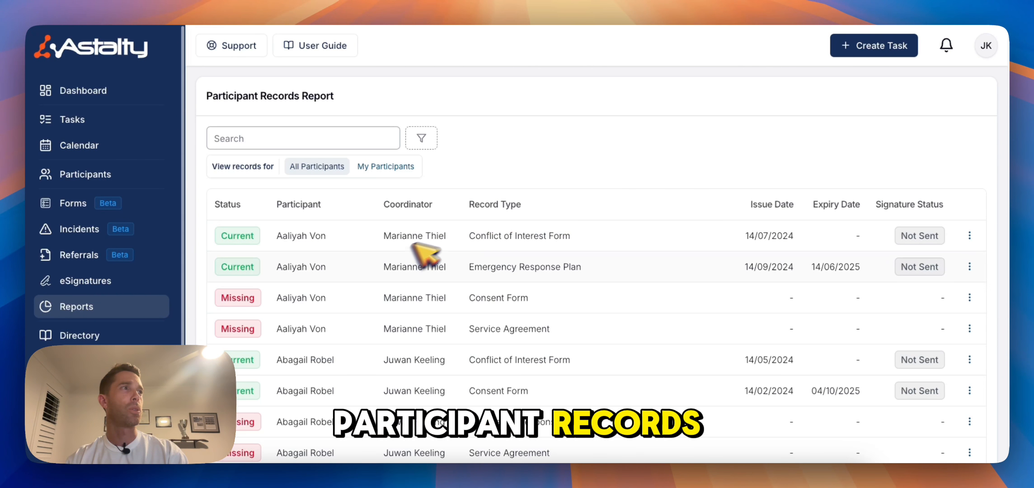
pyautogui.click(421, 138)
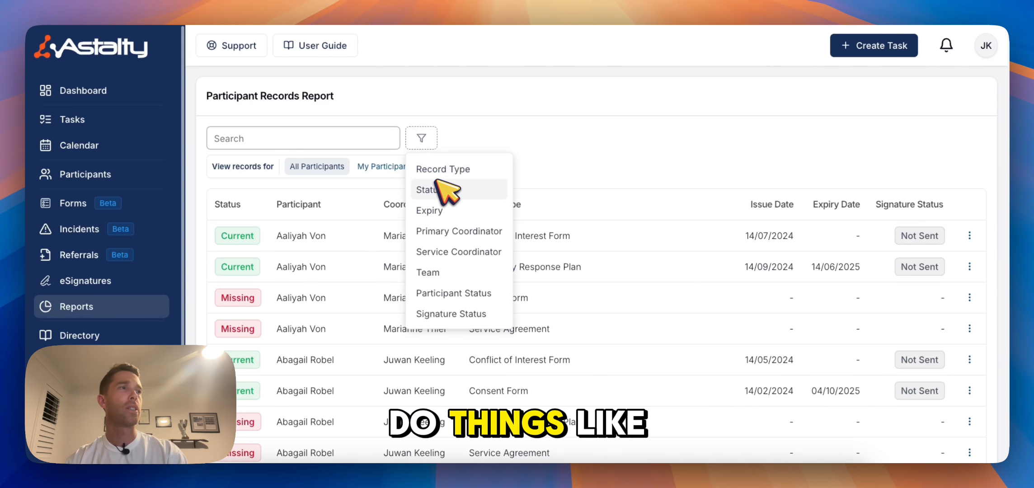
pyautogui.click(445, 189)
pyautogui.click(486, 168)
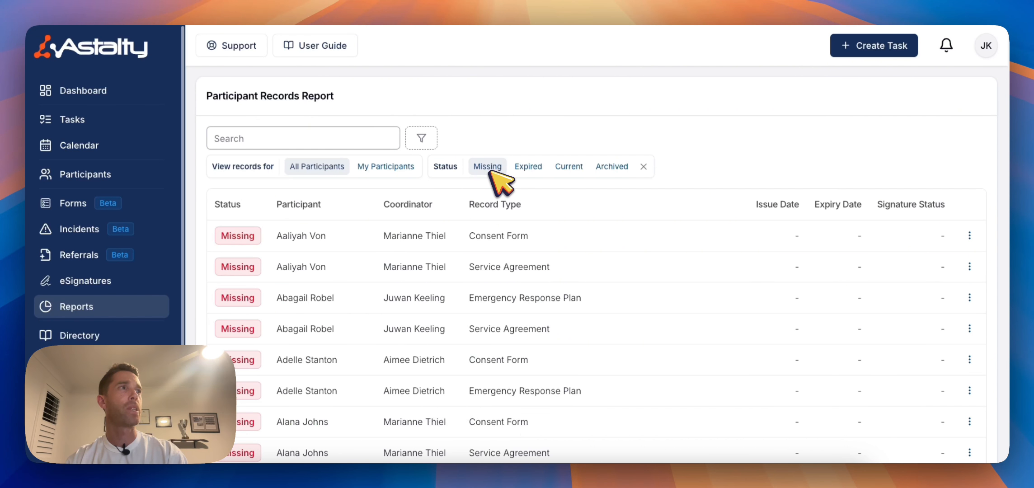